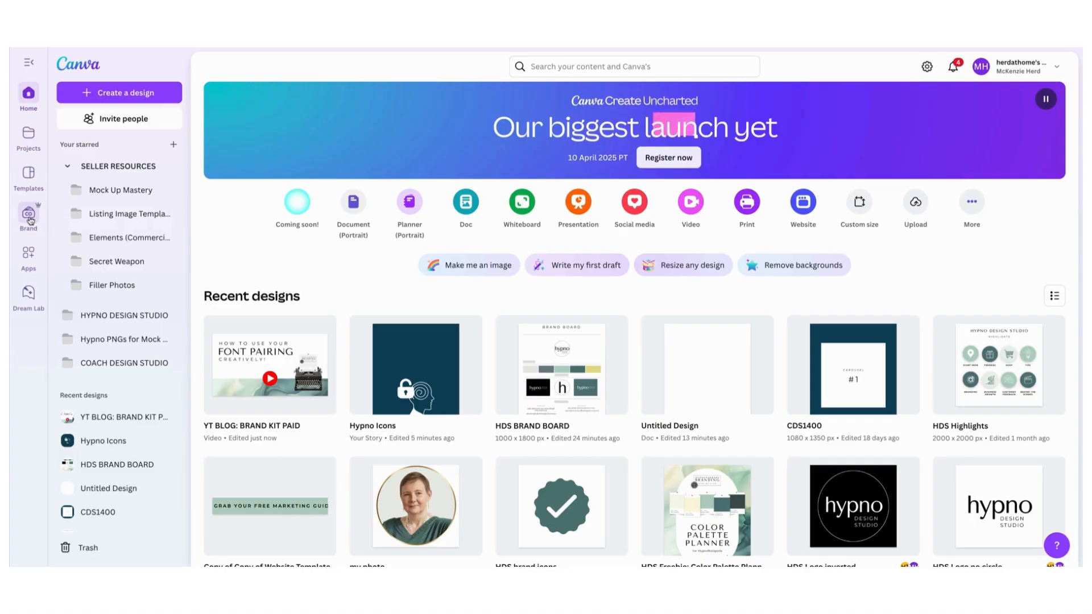
Create a new brand kit named "HDS Brand Kit" among the brand kits
left_click(30, 220)
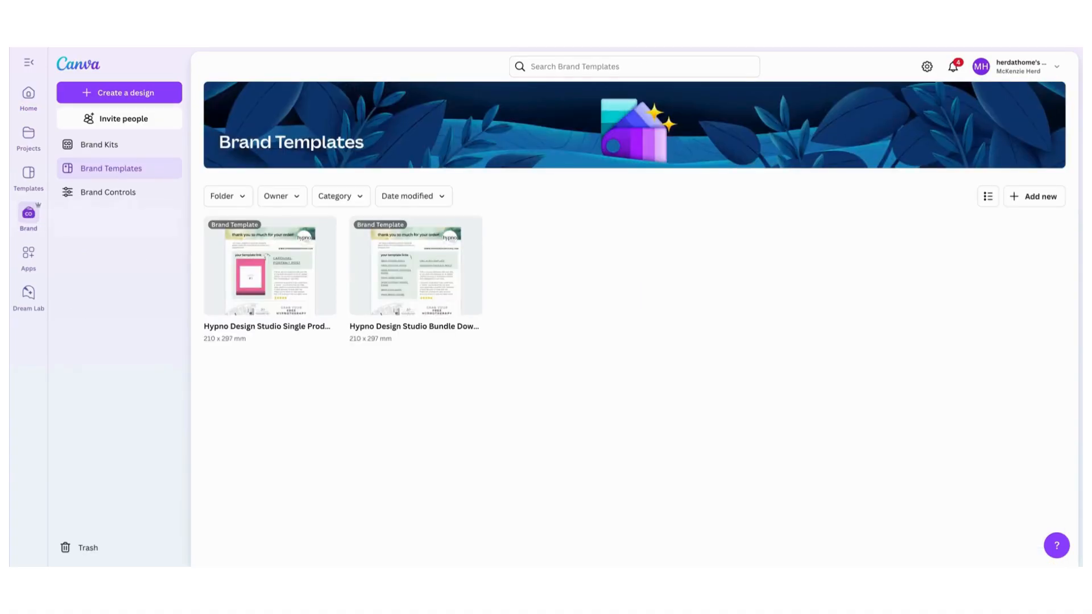
left_click(126, 148)
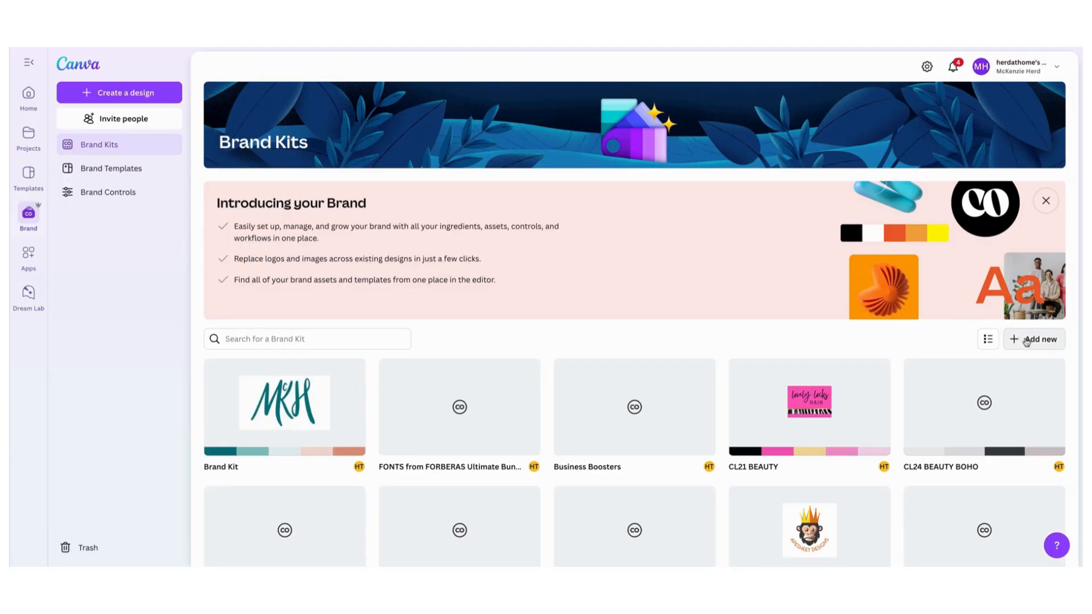
left_click(1026, 340)
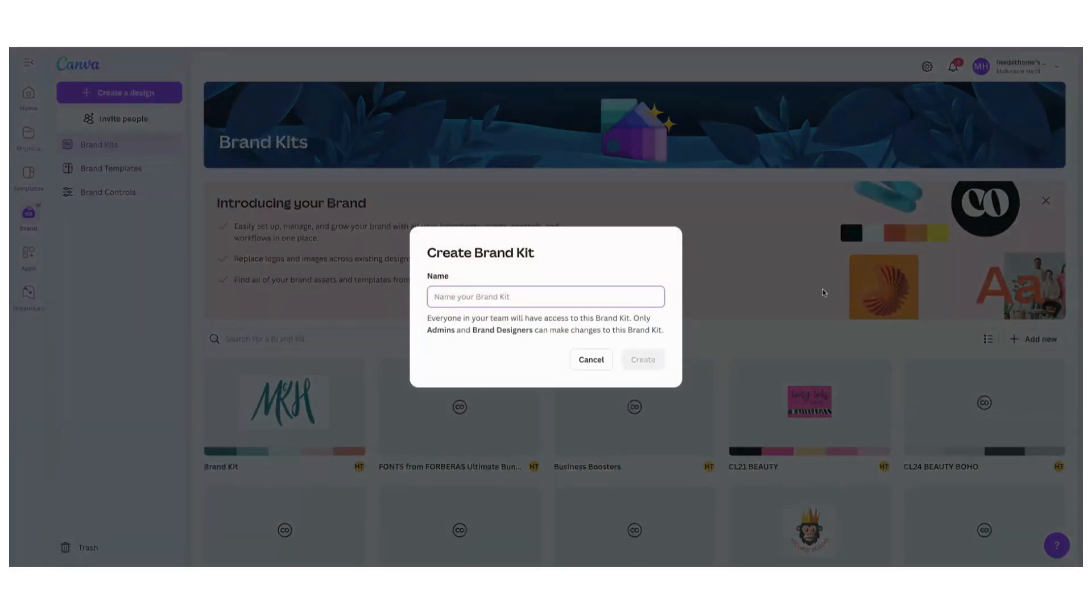
type("H")
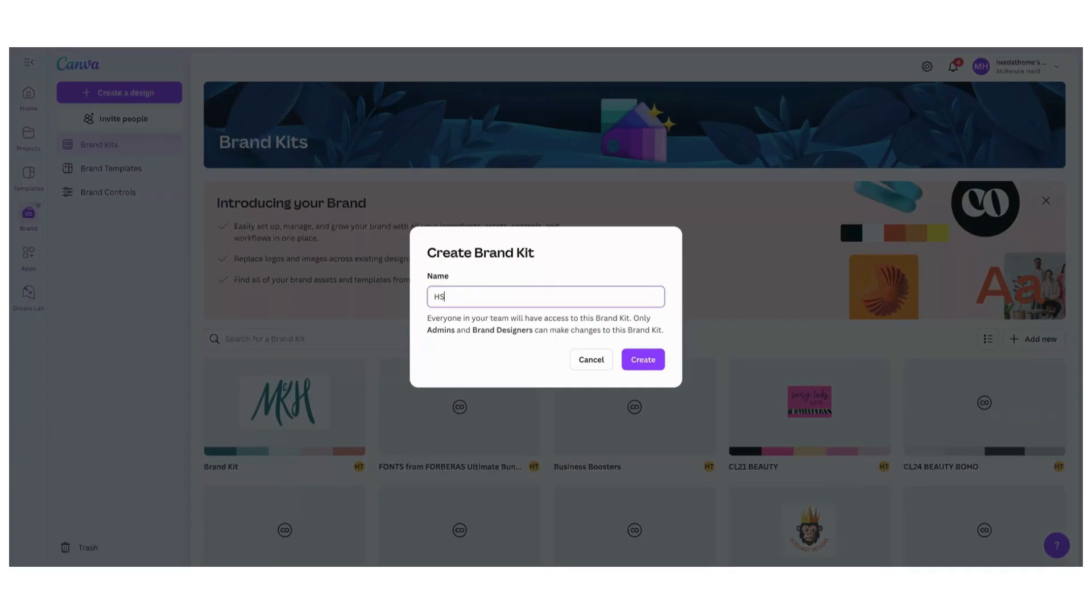
type("DS")
type(" Brnad")
key("BackSpace")
key("BackSpace")
key("BackSpace")
type("and Kit")
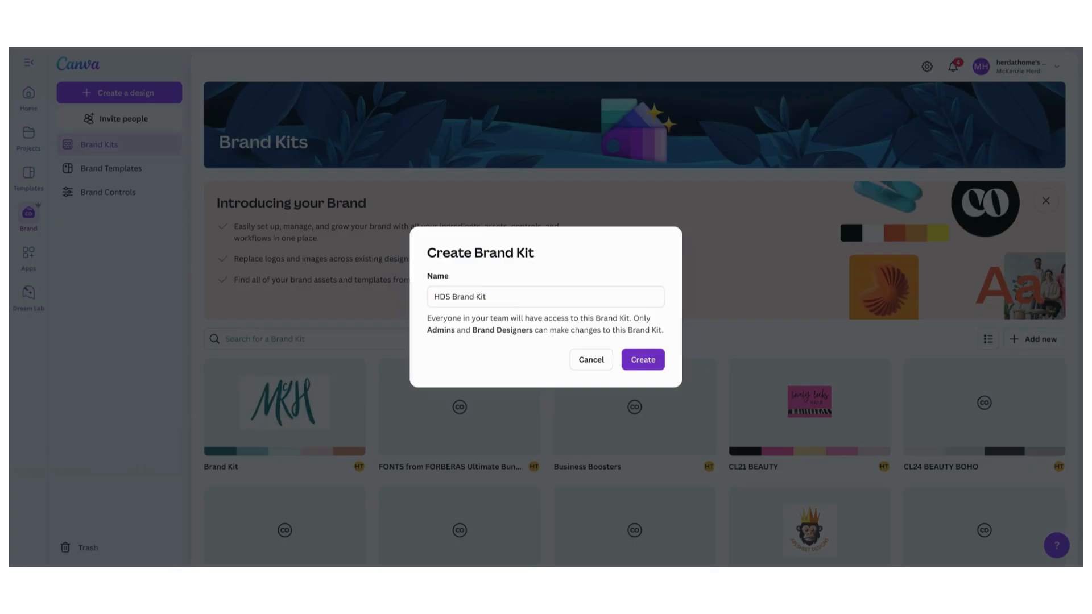
key("Return")
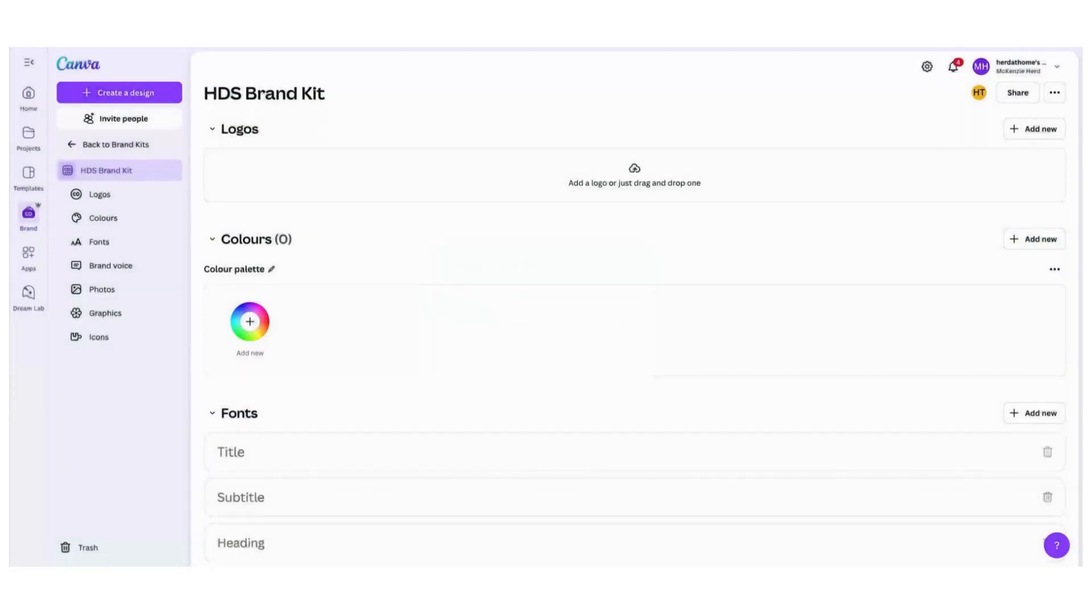
Look through the new kit's sections, from logos, colours and fonts down to brand voice, photos, graphics and icons
scroll(643, 309, "down", 2)
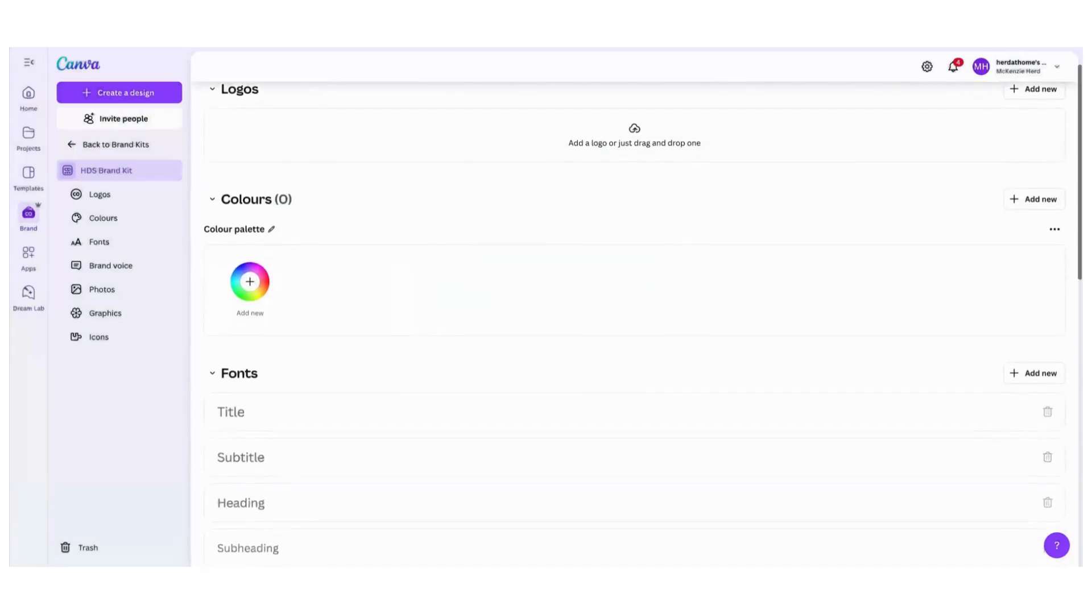
scroll(633, 316, "up", 2)
scroll(633, 316, "down", 2)
scroll(633, 316, "down", 5)
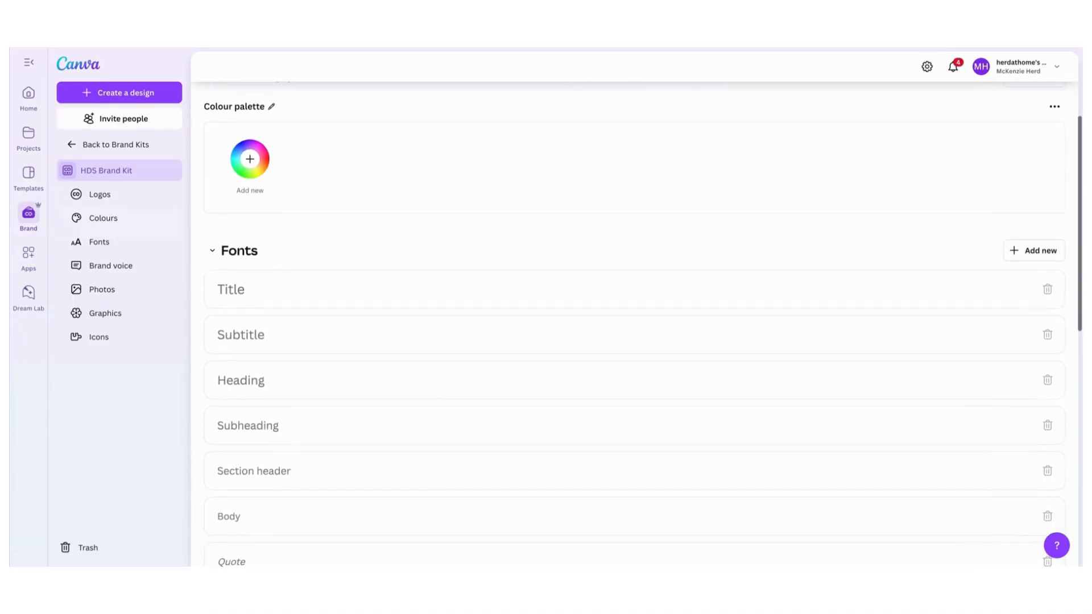
scroll(643, 317, "down", 7)
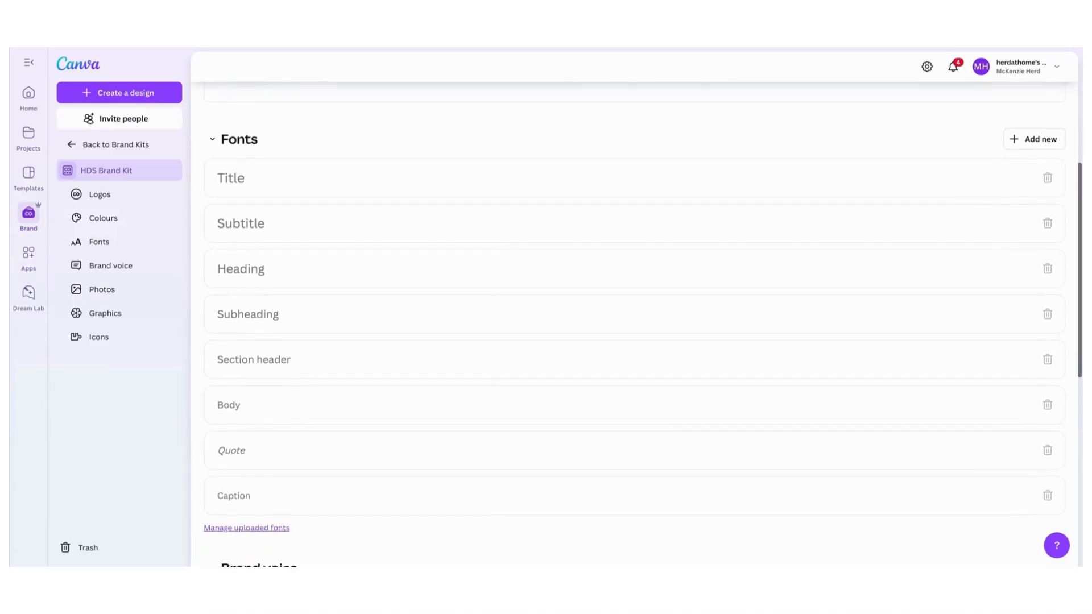
scroll(644, 317, "down", 5)
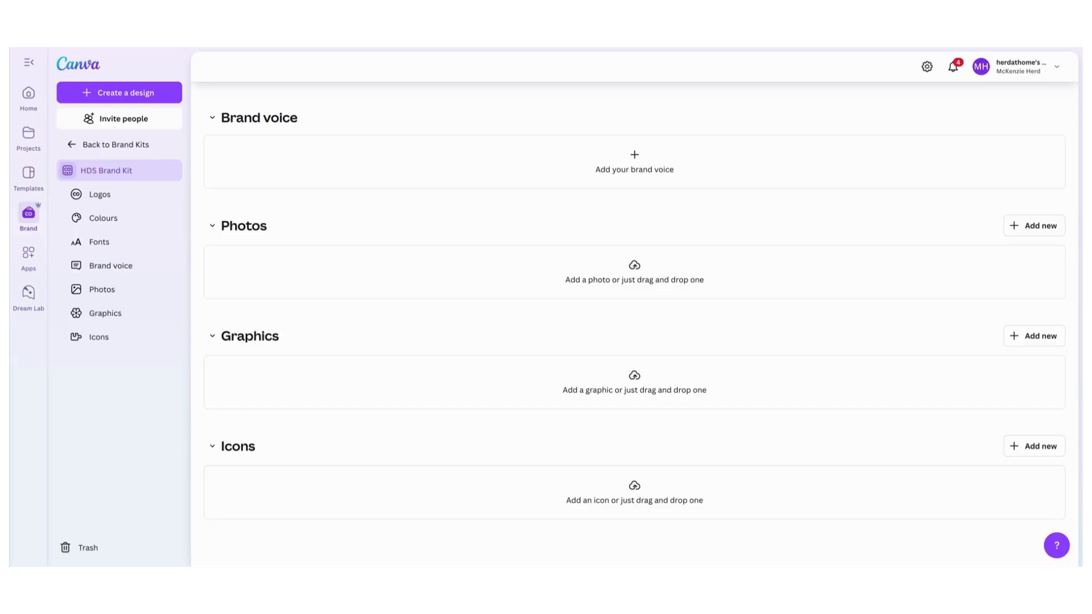
scroll(661, 344, "up", 15)
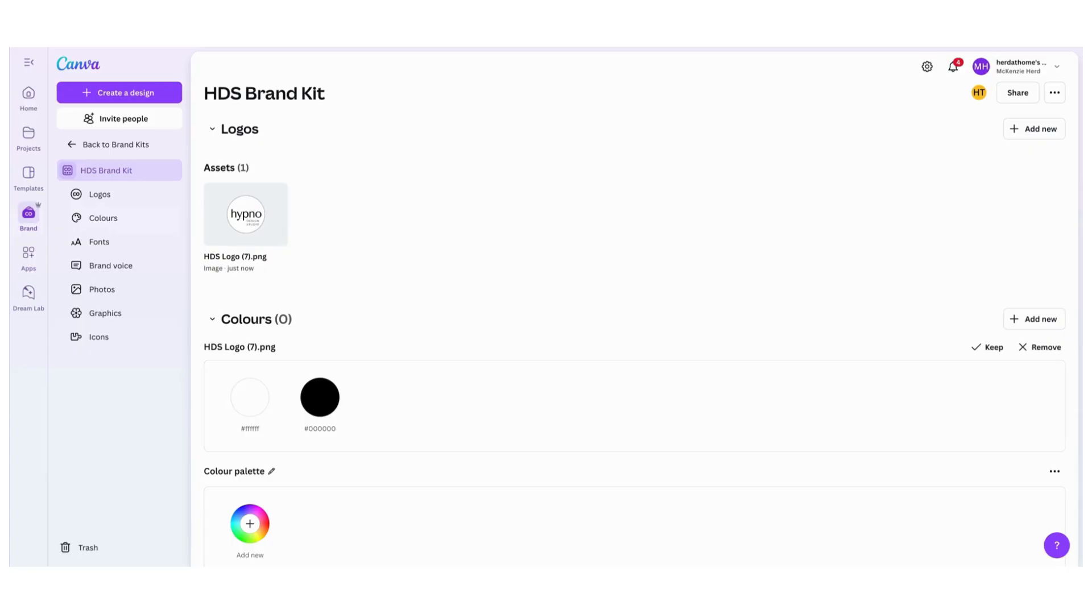
Link the existing "HDS Logos" folder to the kit's logos section
left_click(1050, 131)
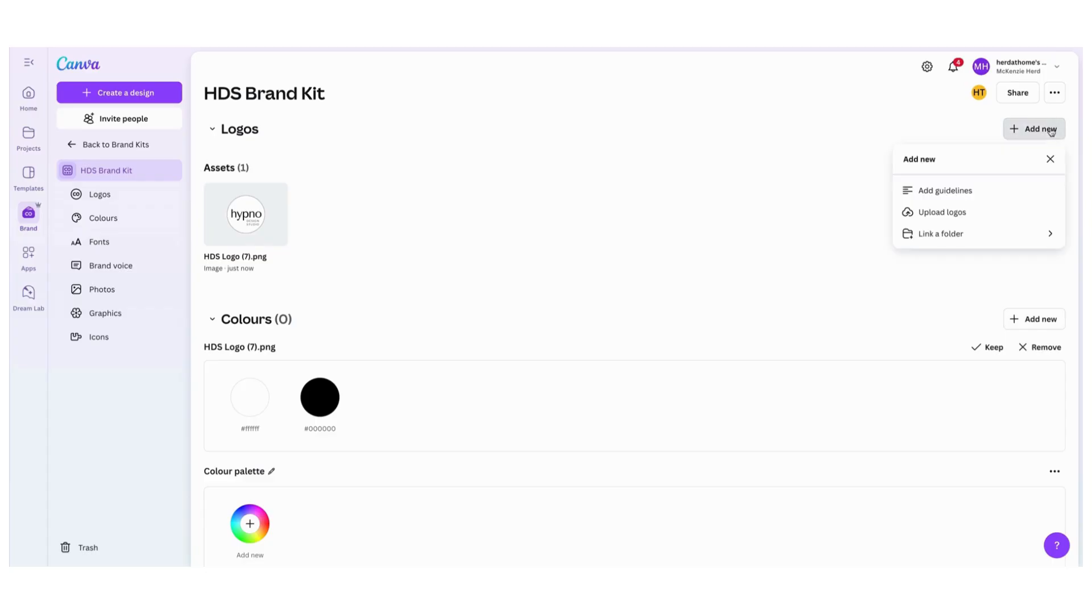
left_click(970, 237)
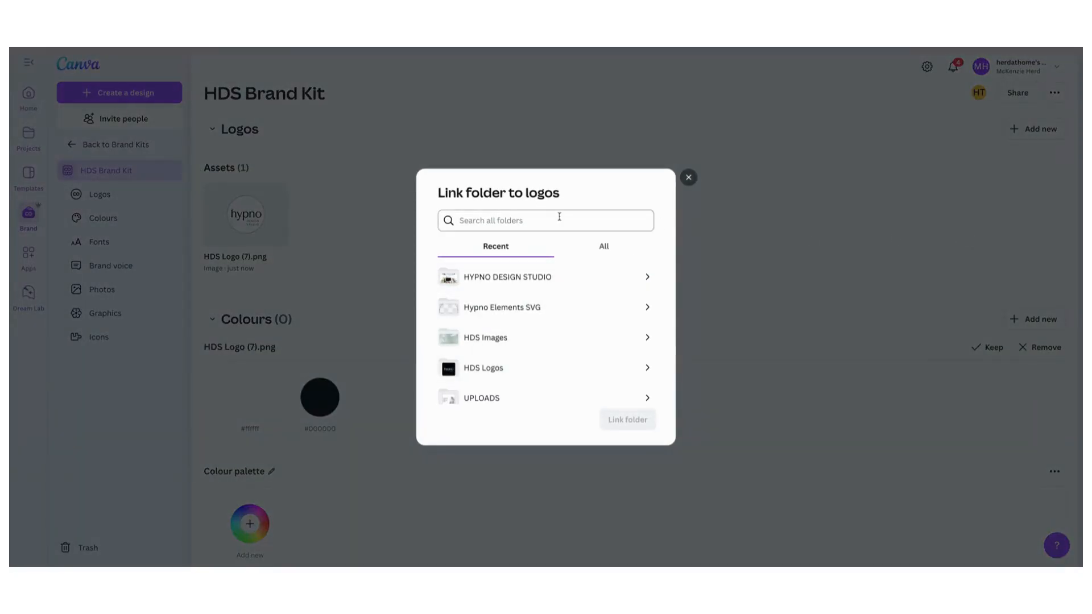
left_click(569, 373)
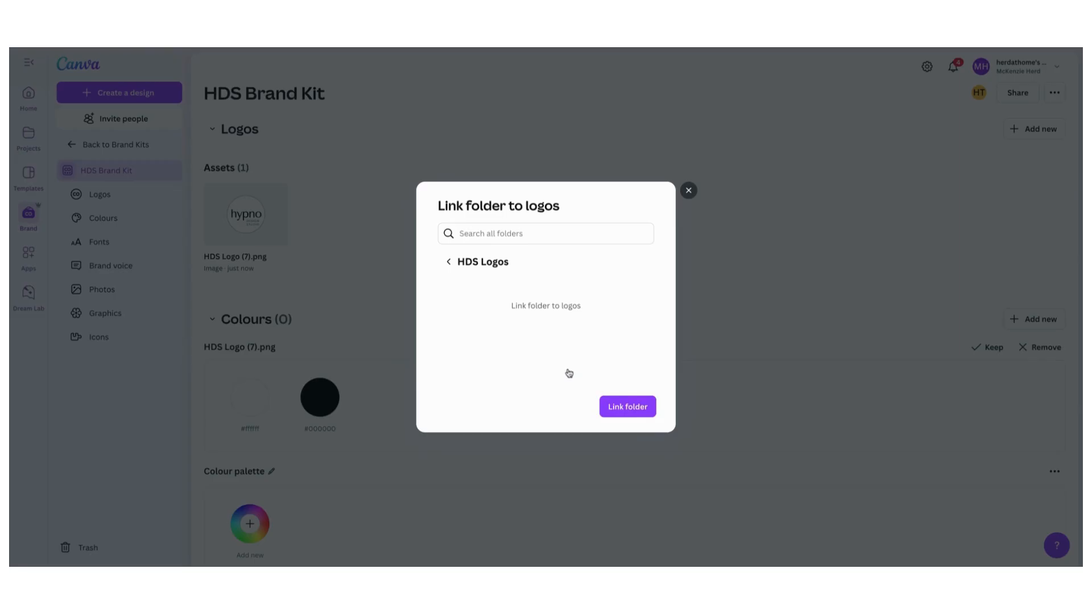
left_click(610, 403)
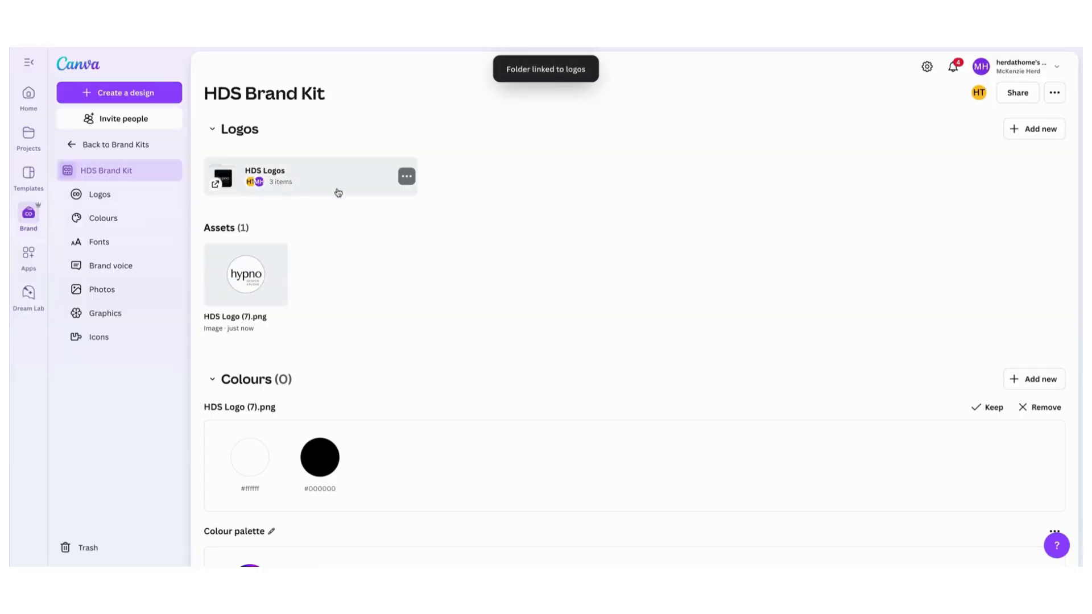
Browse the ready-made colour palettes and add an empty custom palette to the colours section
scroll(484, 200, "down", 3)
scroll(483, 201, "down", 1)
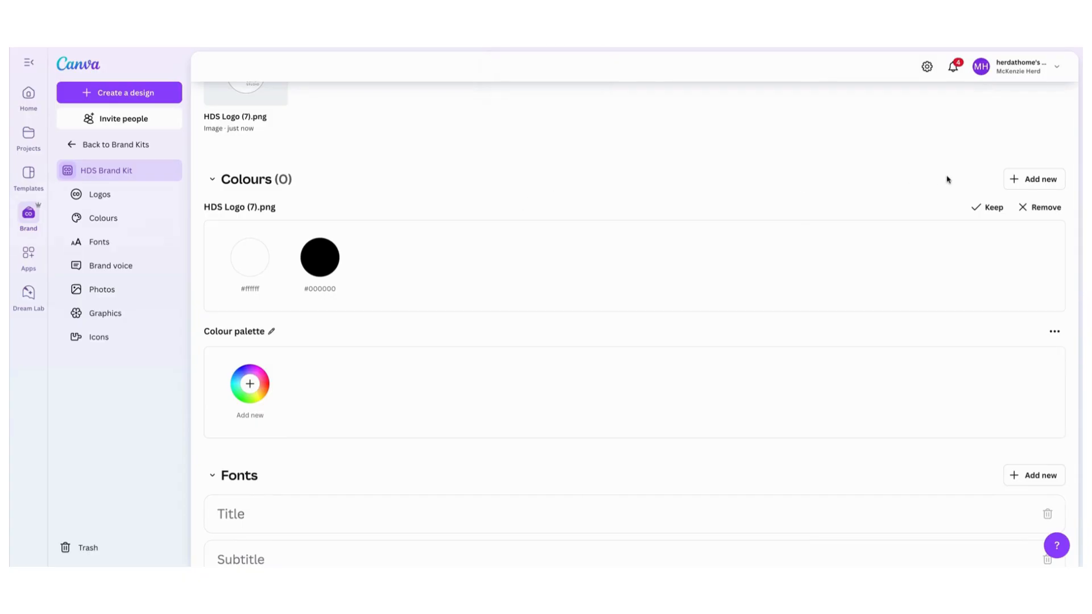
left_click(1041, 179)
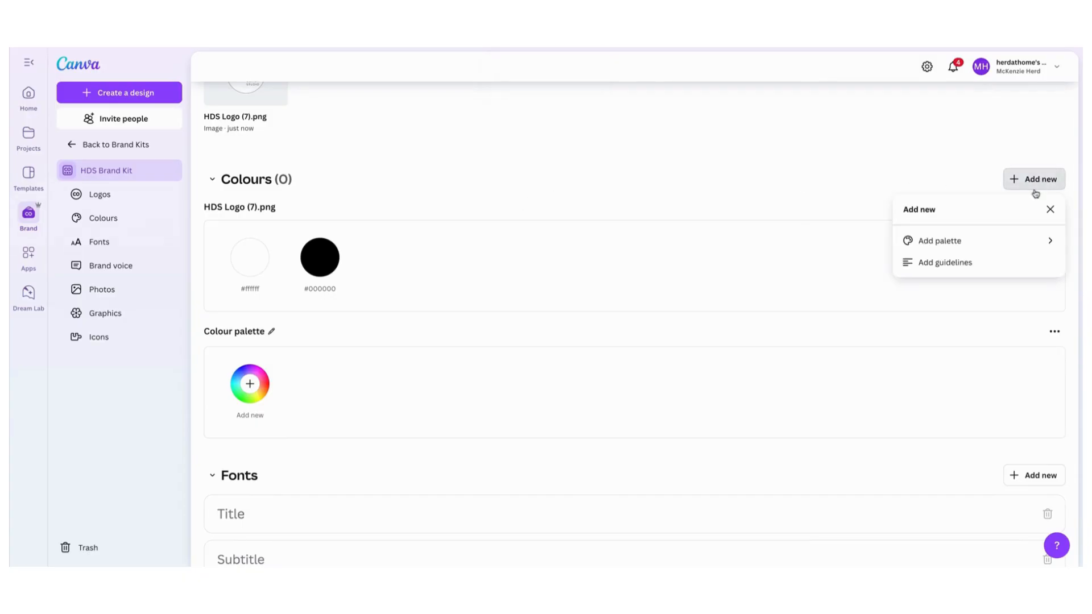
left_click(1026, 244)
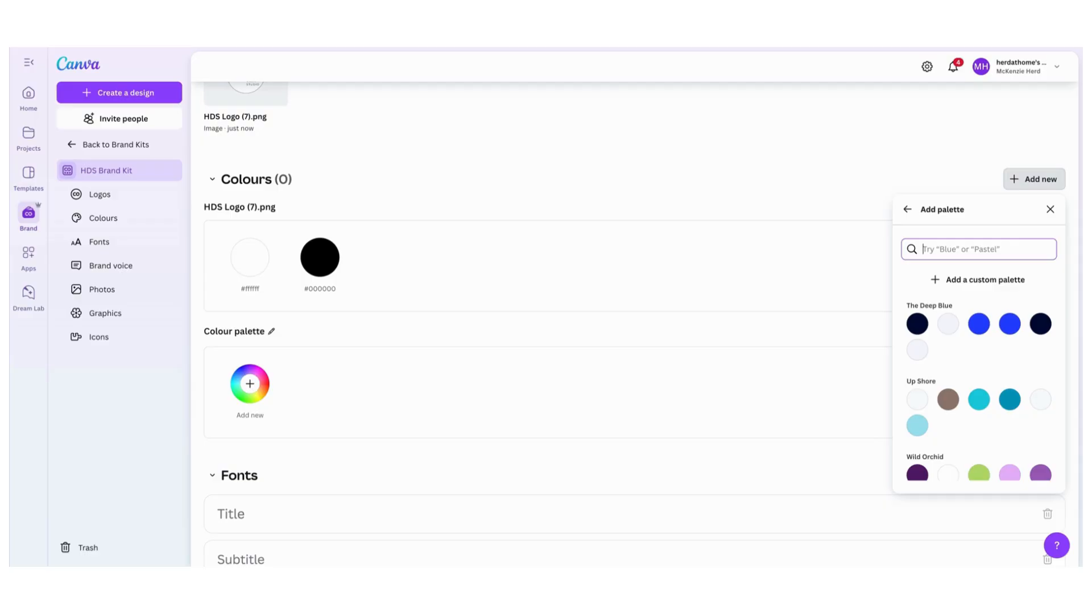
scroll(1012, 316, "down", 3)
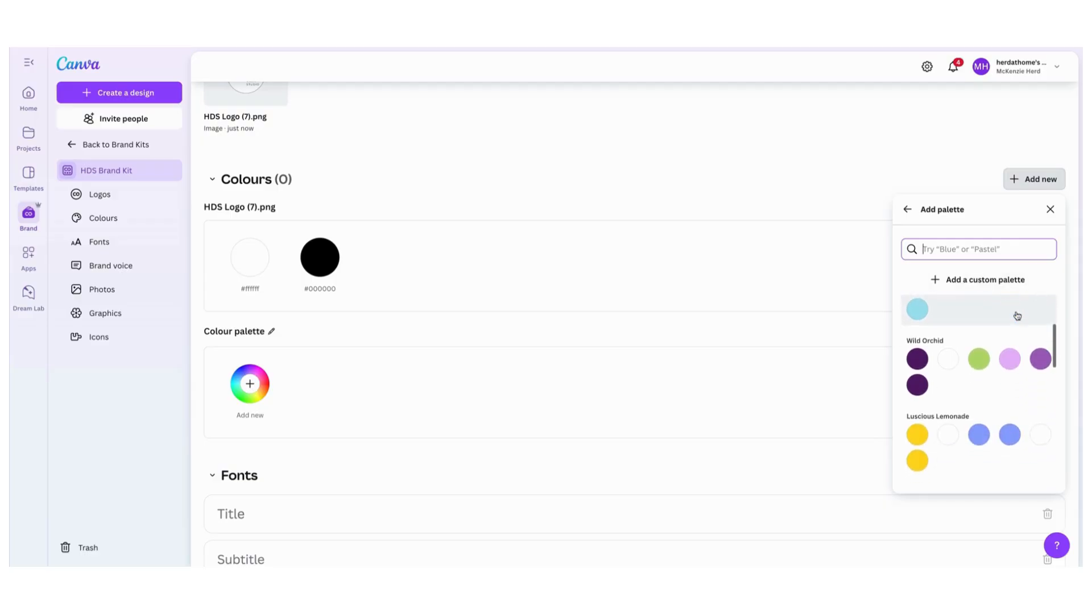
scroll(1017, 316, "down", 3)
scroll(1017, 316, "up", 5)
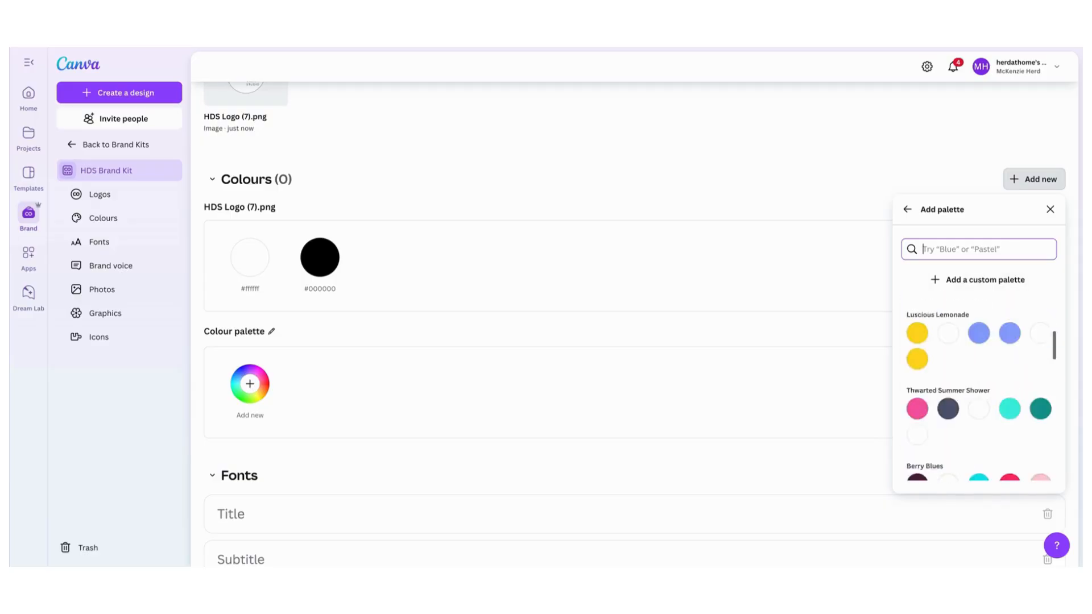
left_click(980, 280)
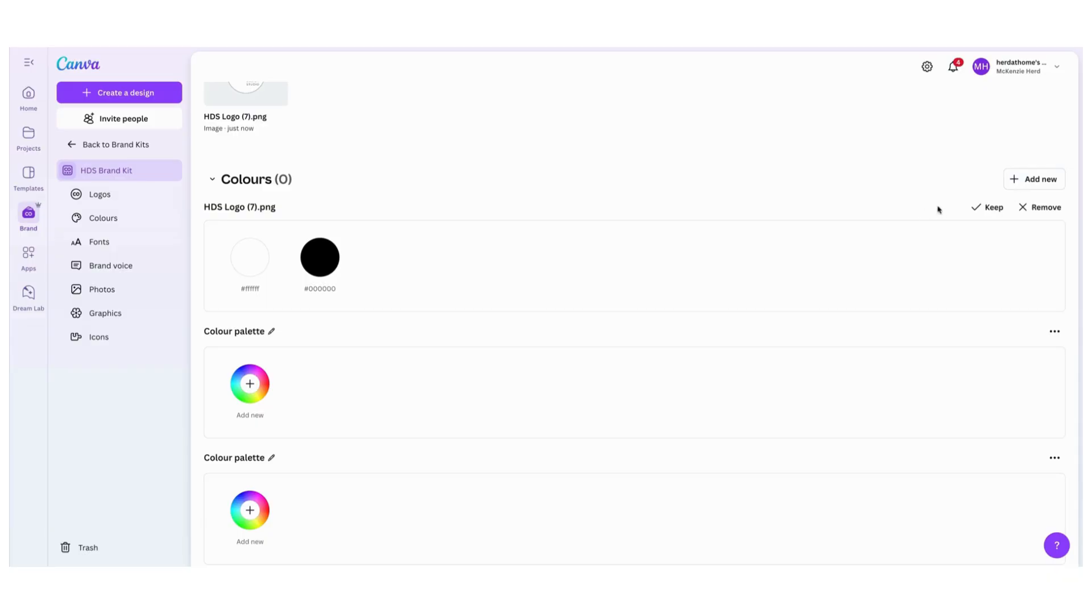
left_click(1038, 180)
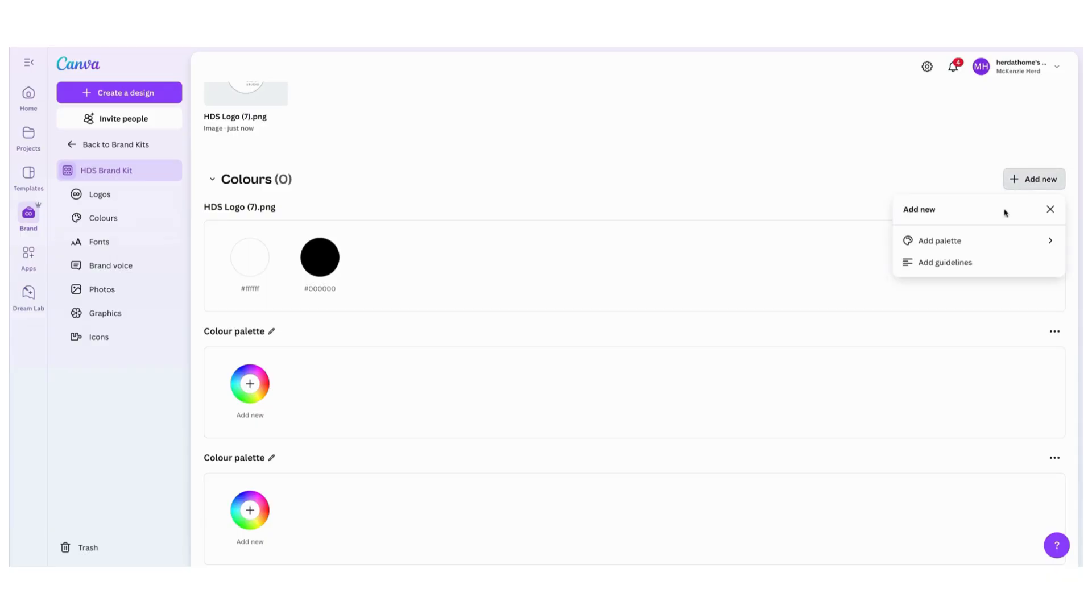
left_click(999, 241)
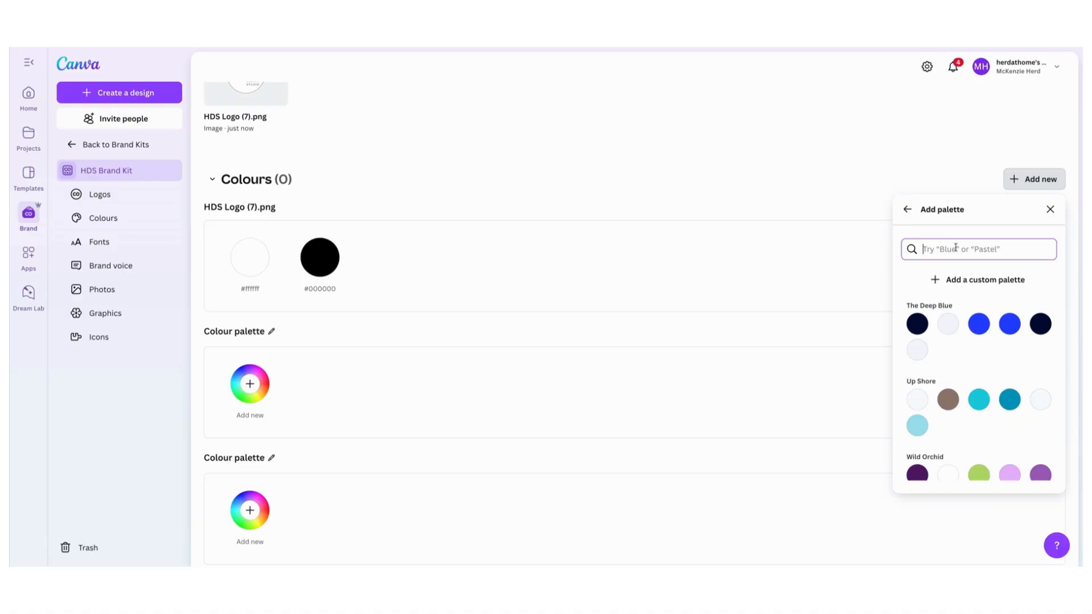
left_click(1050, 209)
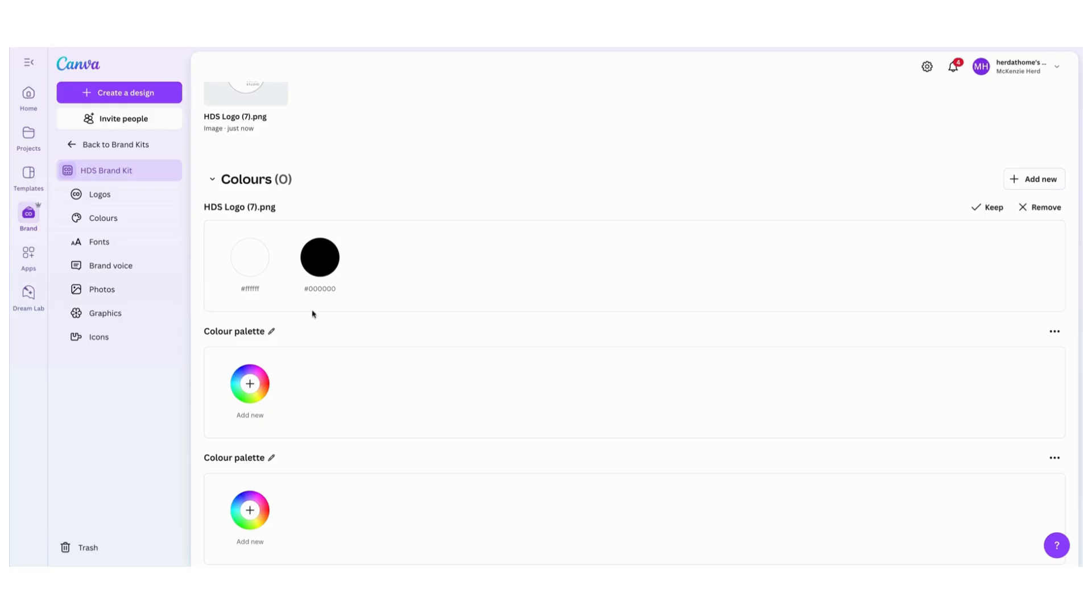
Delete the first of the two empty colour palettes from the colours section
left_click(1050, 334)
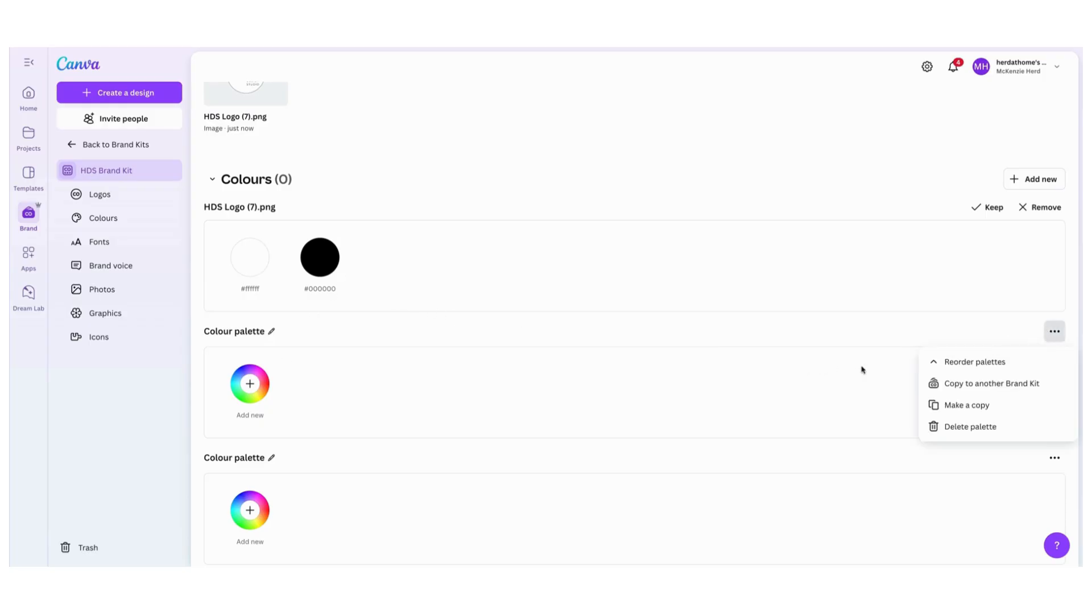
left_click(966, 426)
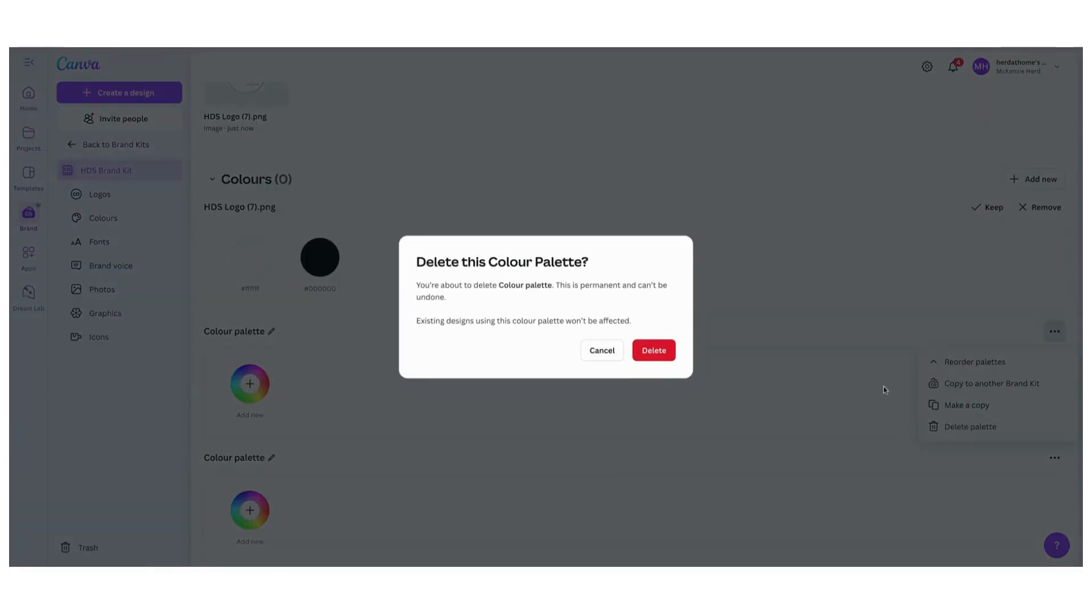
left_click(657, 351)
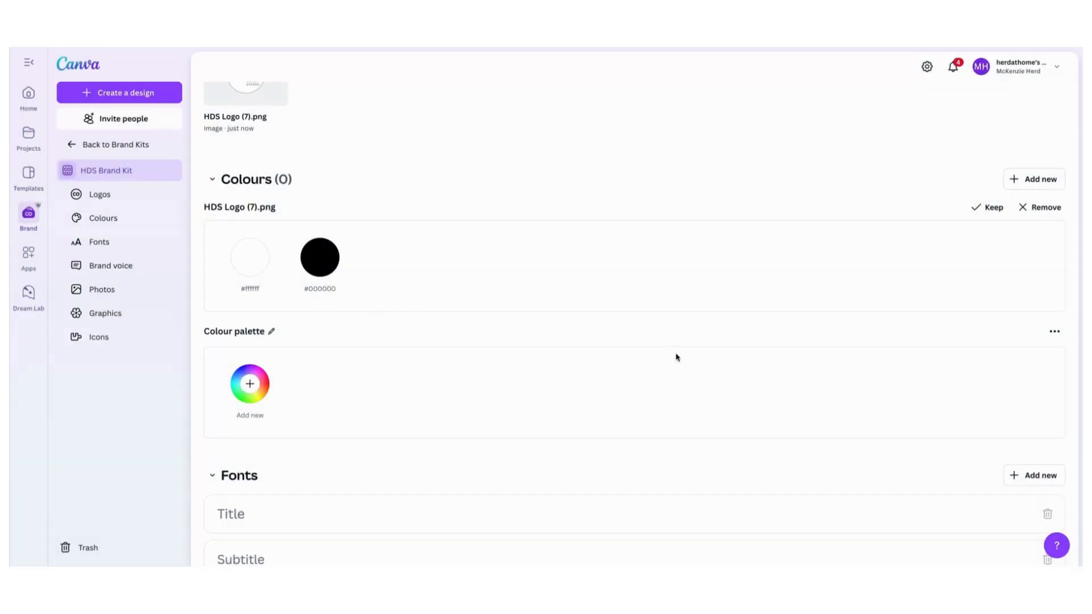
Add a solid colour to the empty colour palette and set its hex code to #ADCCBD
left_click(259, 395)
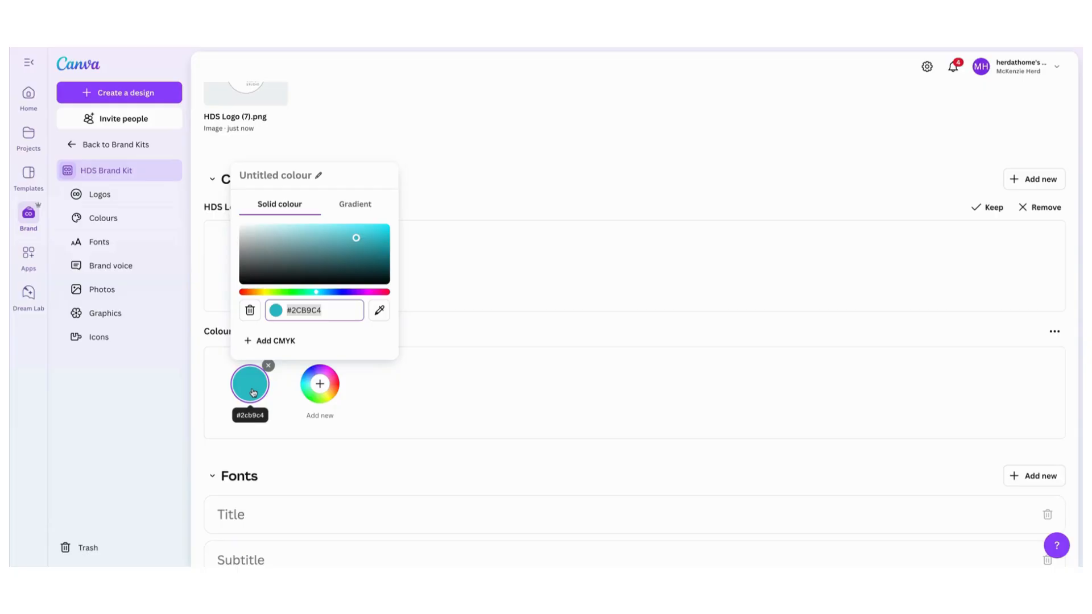
mouse_move(354, 243)
left_mouse_down()
mouse_move(284, 262)
mouse_move(285, 246)
mouse_move(329, 241)
mouse_move(336, 252)
left_mouse_up()
left_click(319, 311)
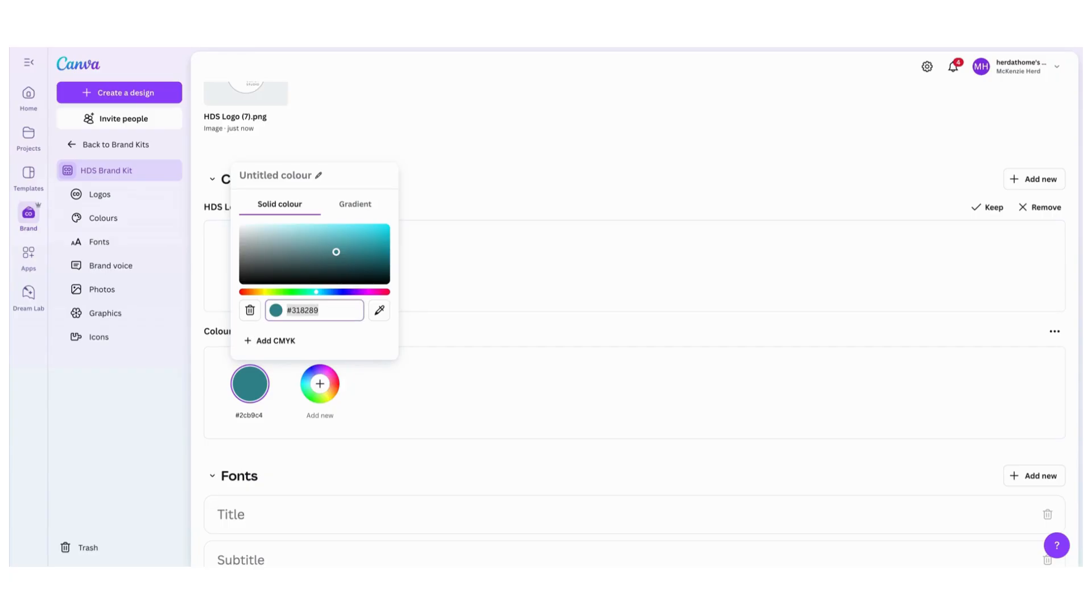
type("#")
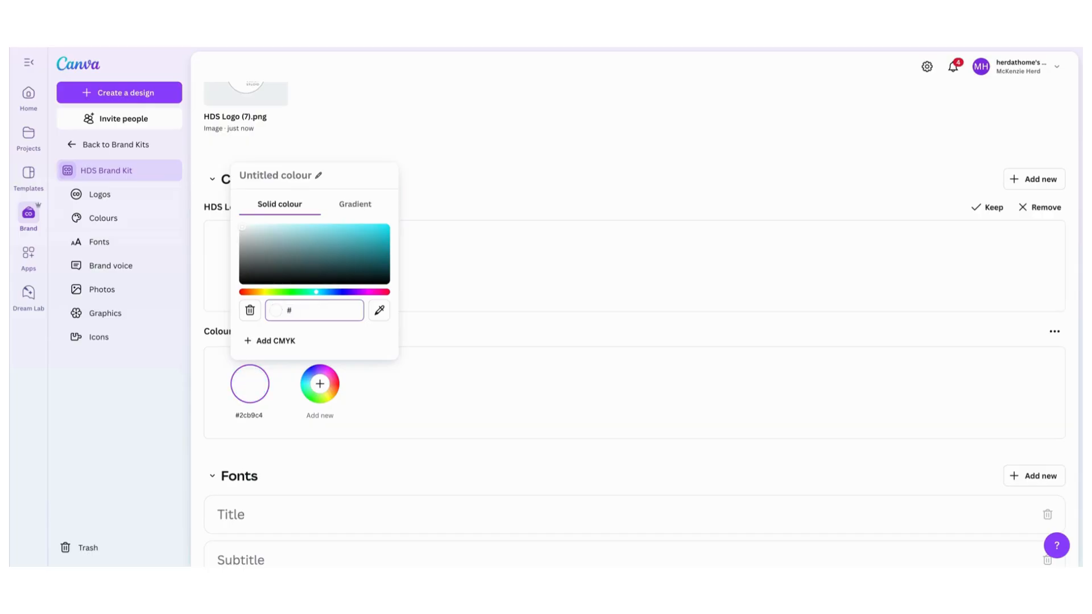
type("A")
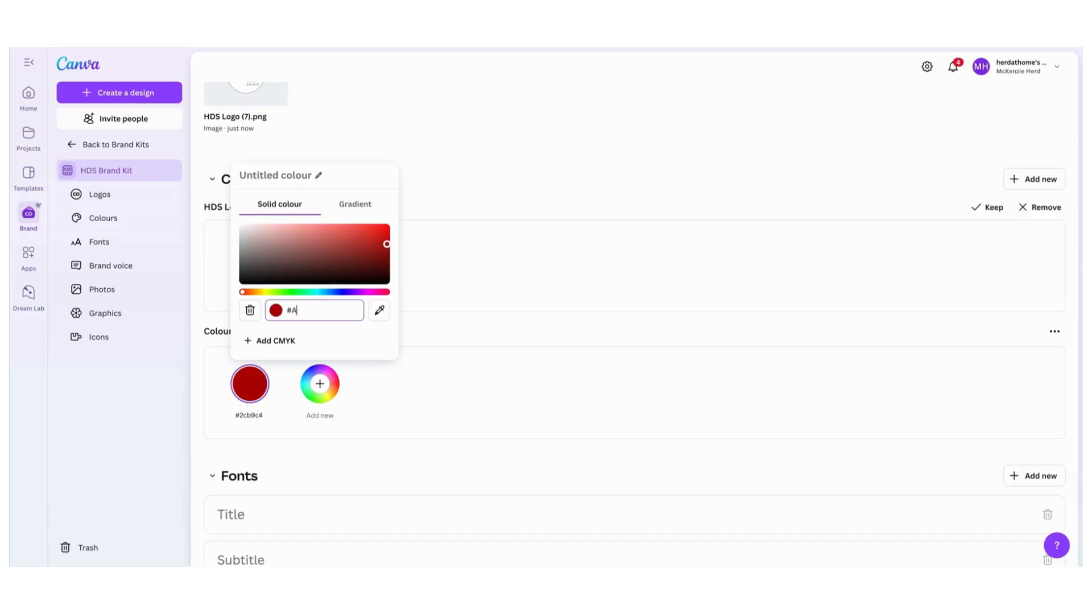
type("DCCBD")
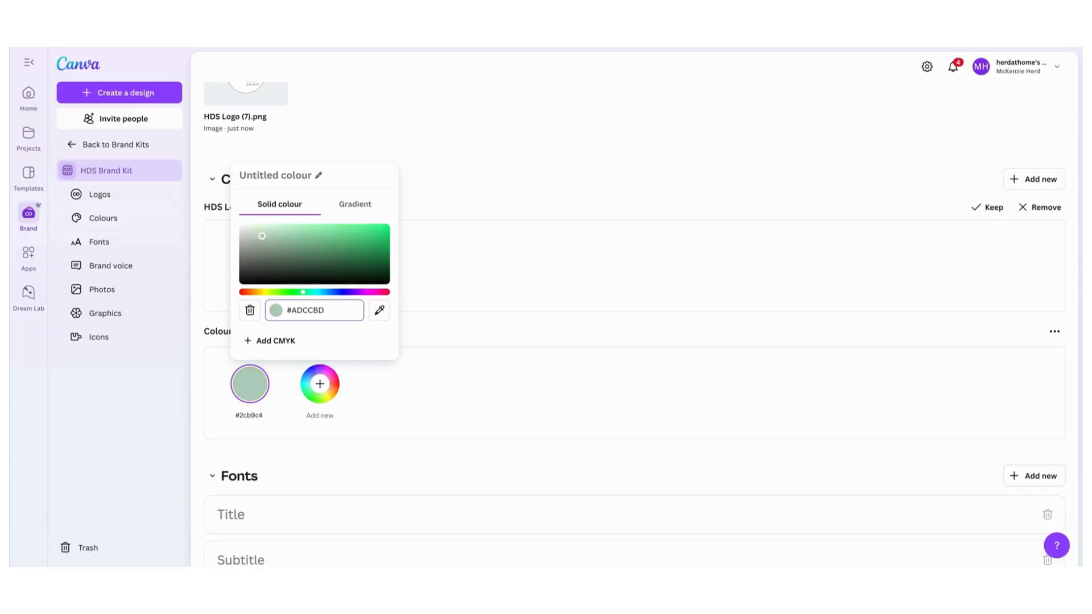
left_click(422, 366)
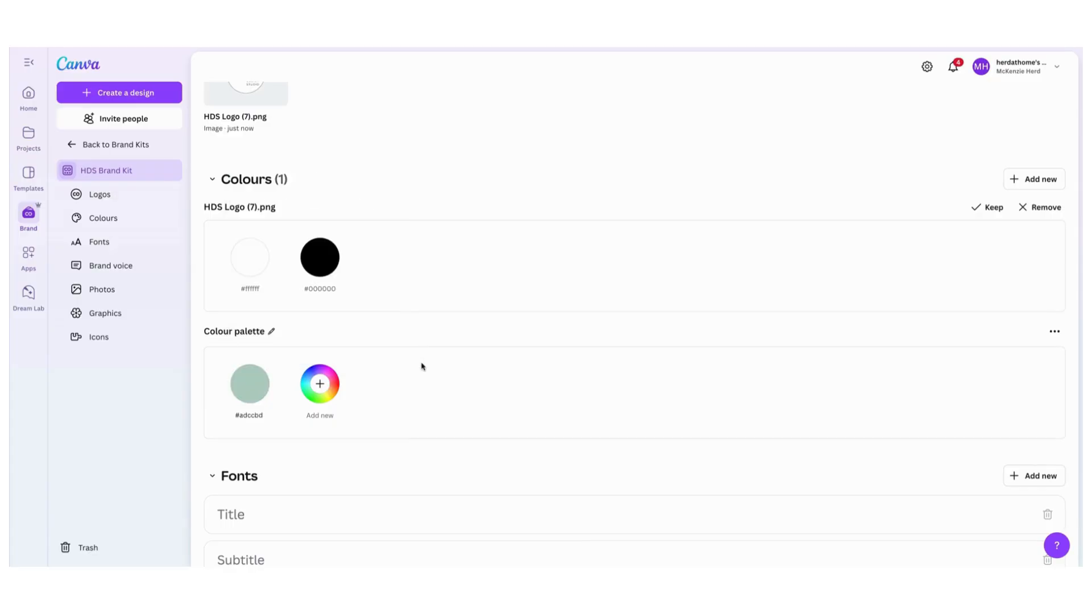
Add a gradient to the custom colour palette and give it a third gradient colour, #E1B3B3
left_click(319, 384)
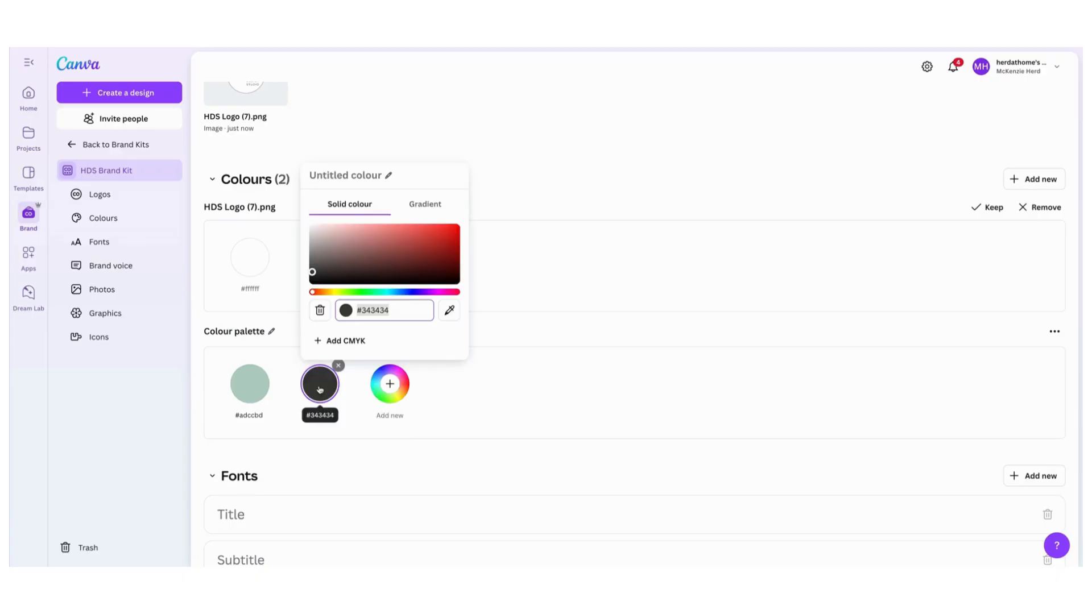
left_click(429, 206)
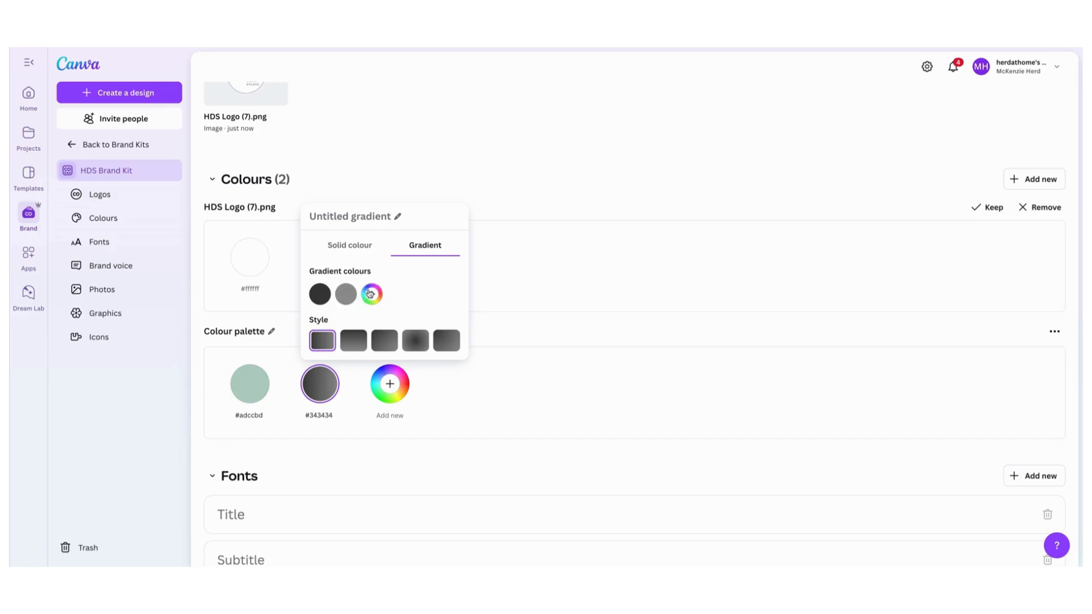
left_click(370, 294)
left_click_drag(375, 341, 401, 325)
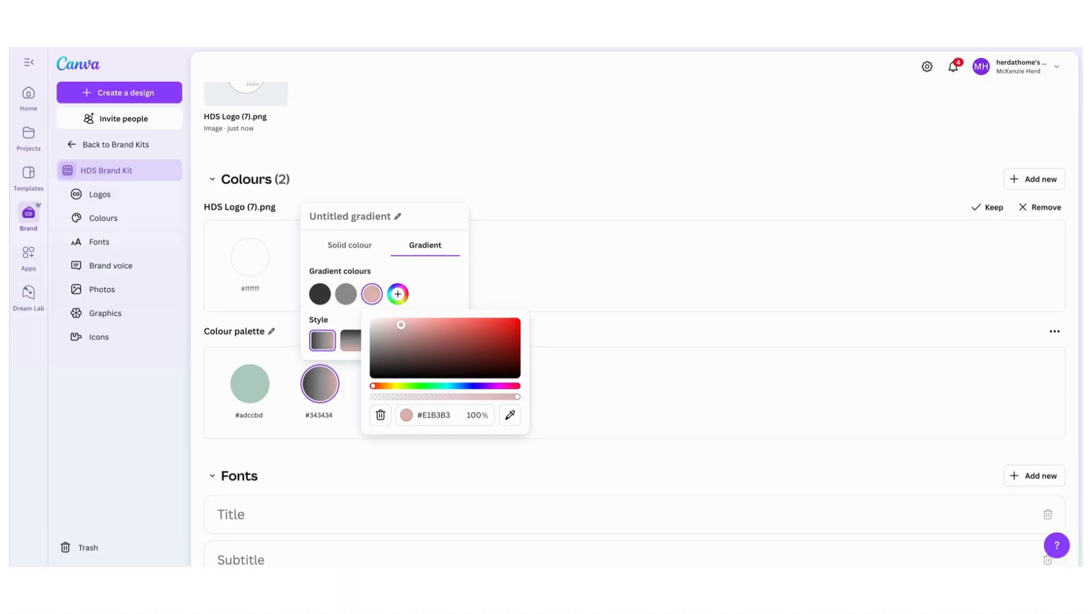
left_click(461, 280)
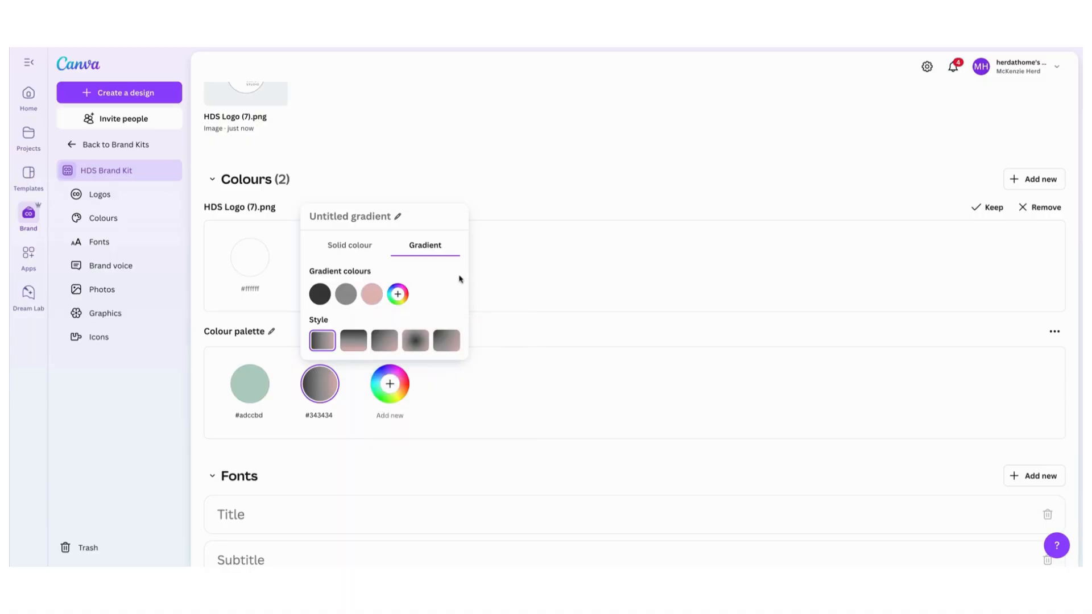
Try out the gradient styles and apply the last of the five to the new gradient
left_click(353, 340)
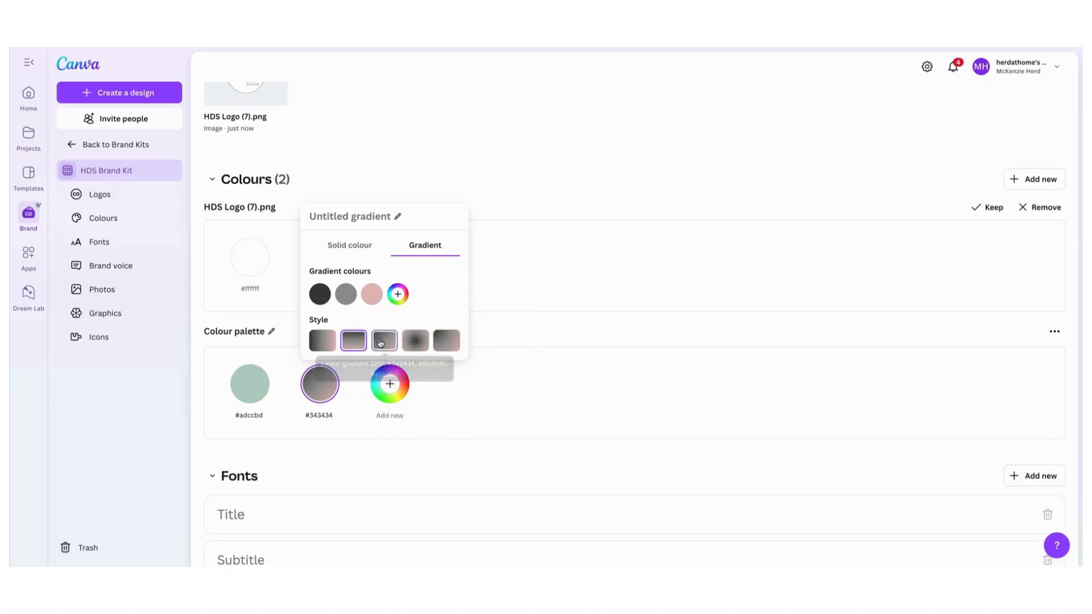
left_click(415, 341)
left_click(451, 341)
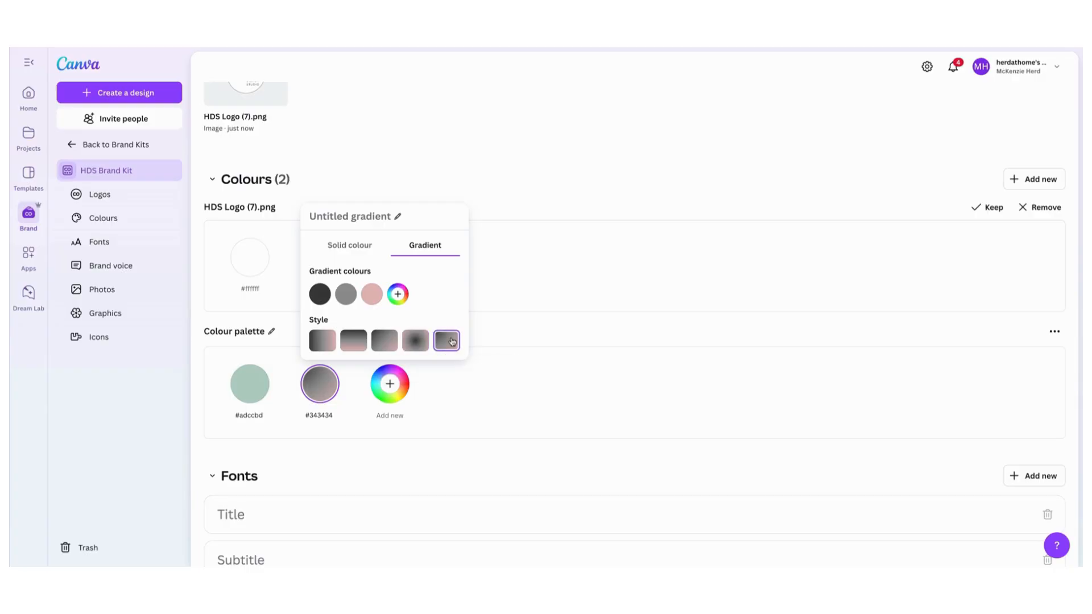
left_click(518, 311)
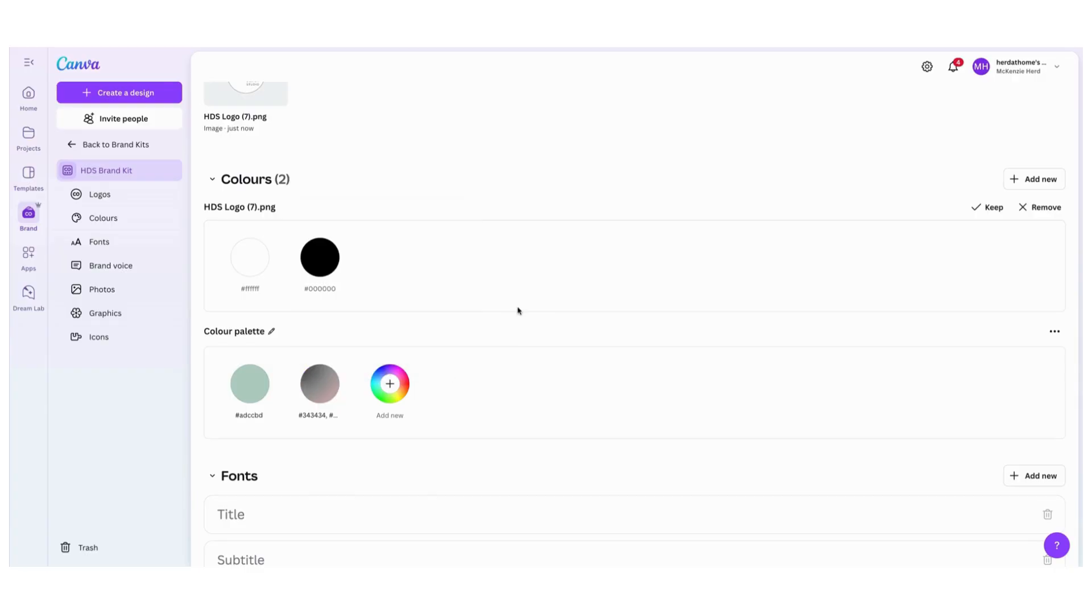
Upload the image green and gold (1).png to the kit's photos section
scroll(518, 311, "down", 2)
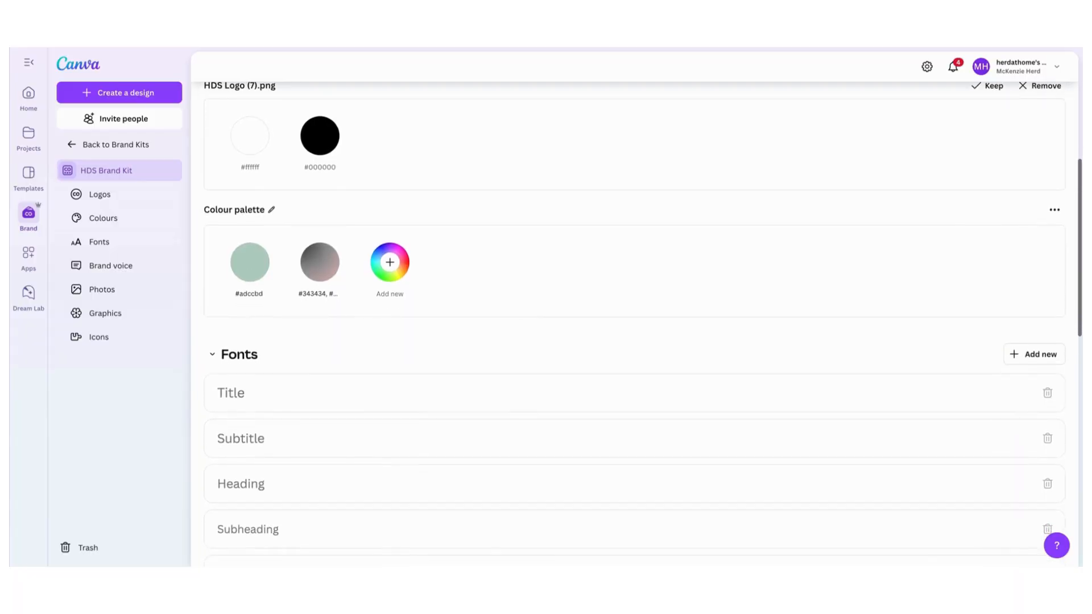
scroll(633, 319, "up", 3)
scroll(633, 318, "down", 7)
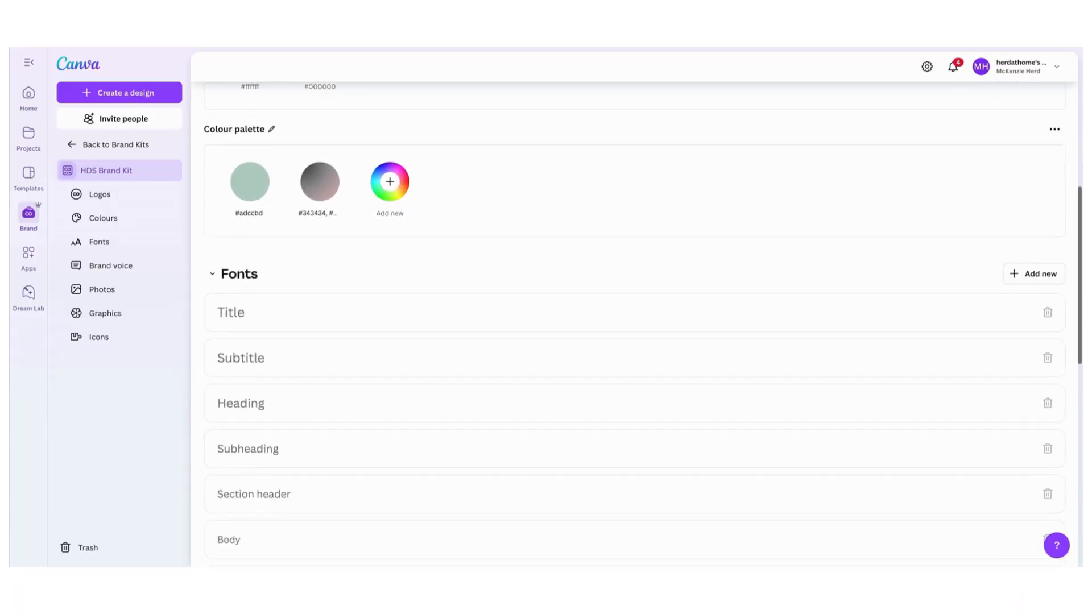
scroll(643, 322, "down", 7)
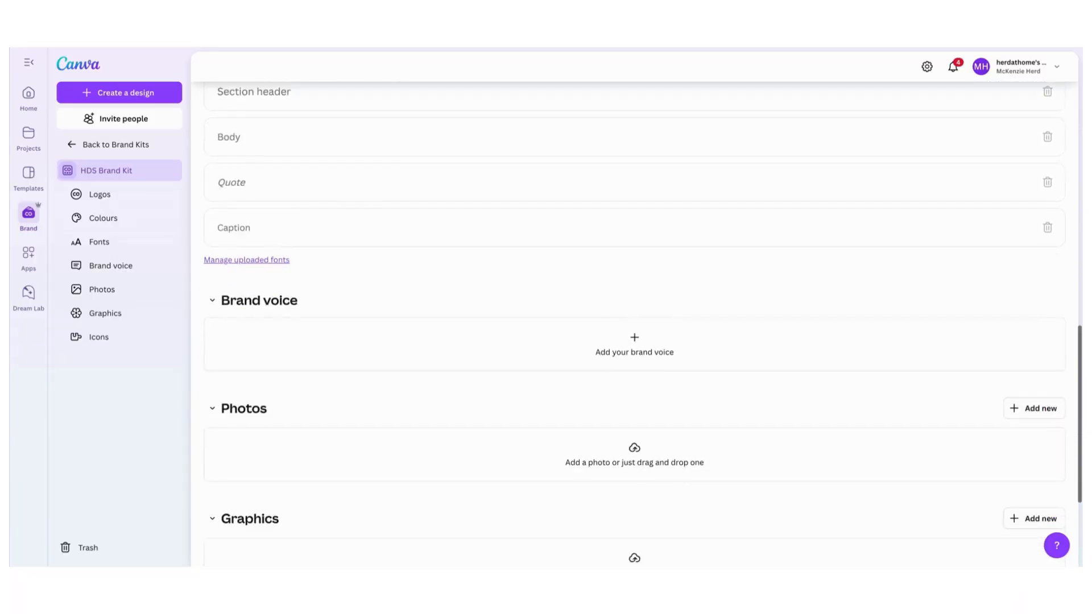
scroll(634, 318, "down", 2)
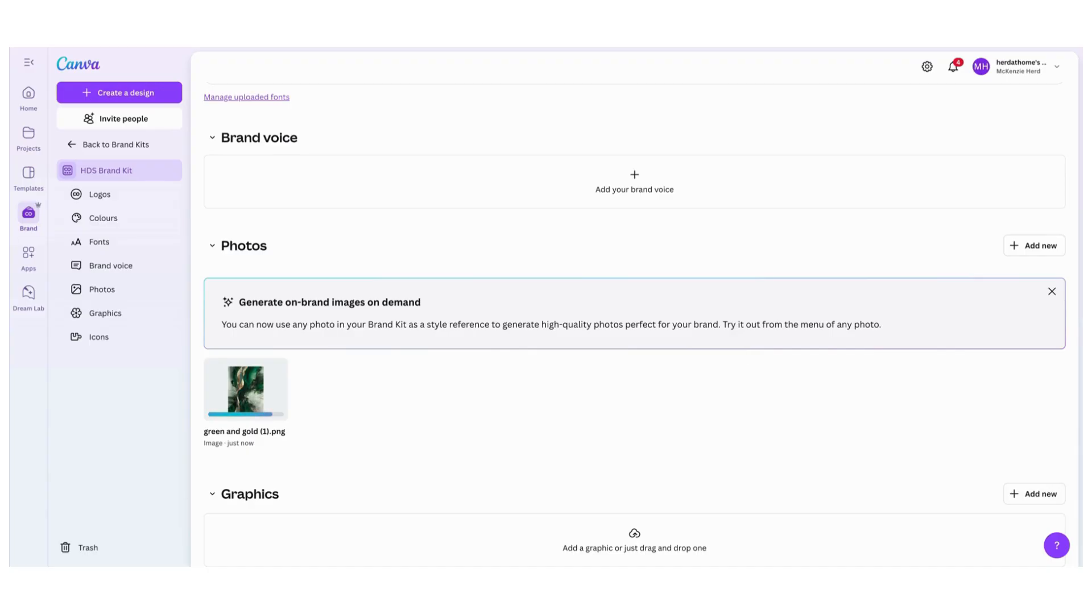
Extract a colour palette from the green and gold (1).png photo
scroll(746, 363, "down", 3)
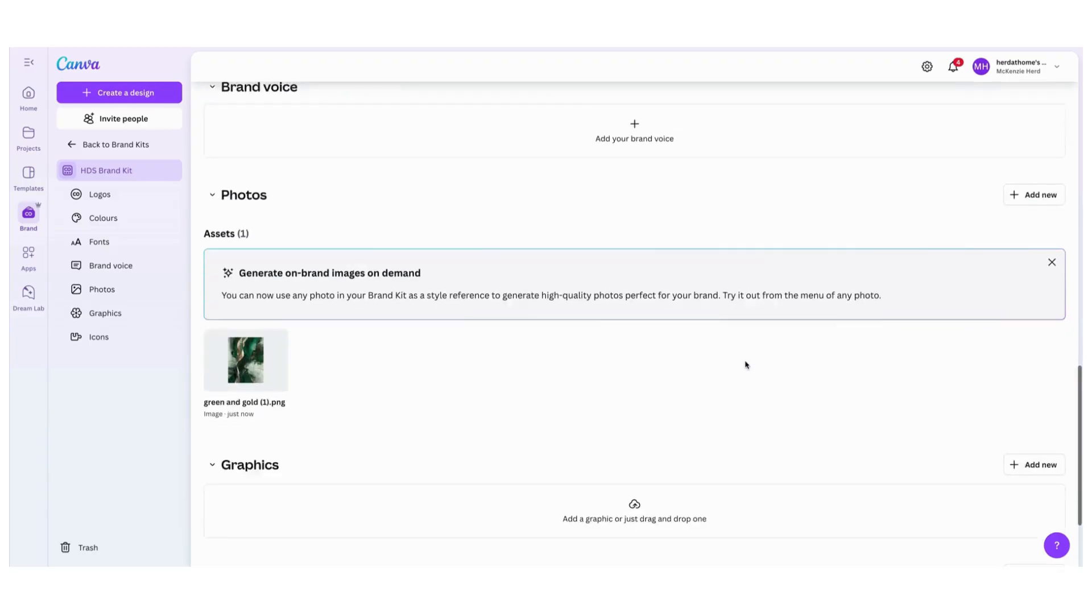
mouse_move(280, 286)
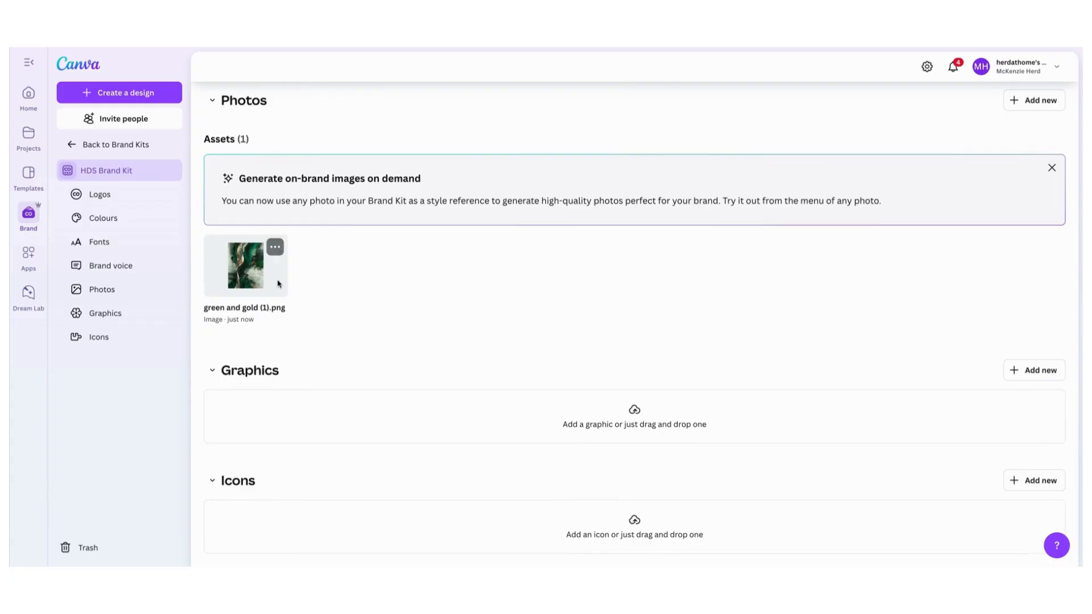
left_click(276, 248)
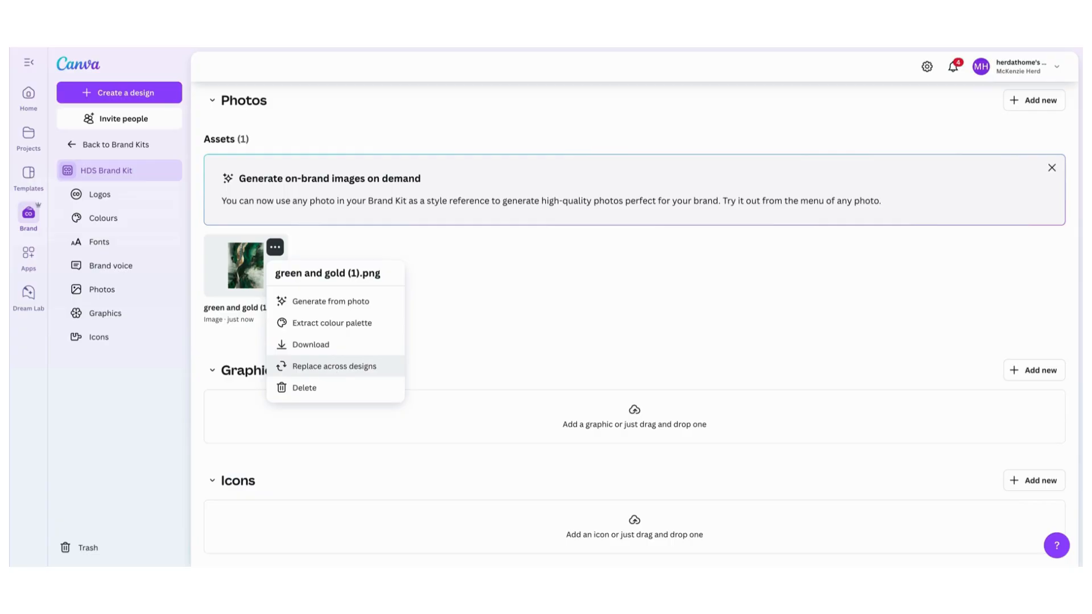
left_click(339, 329)
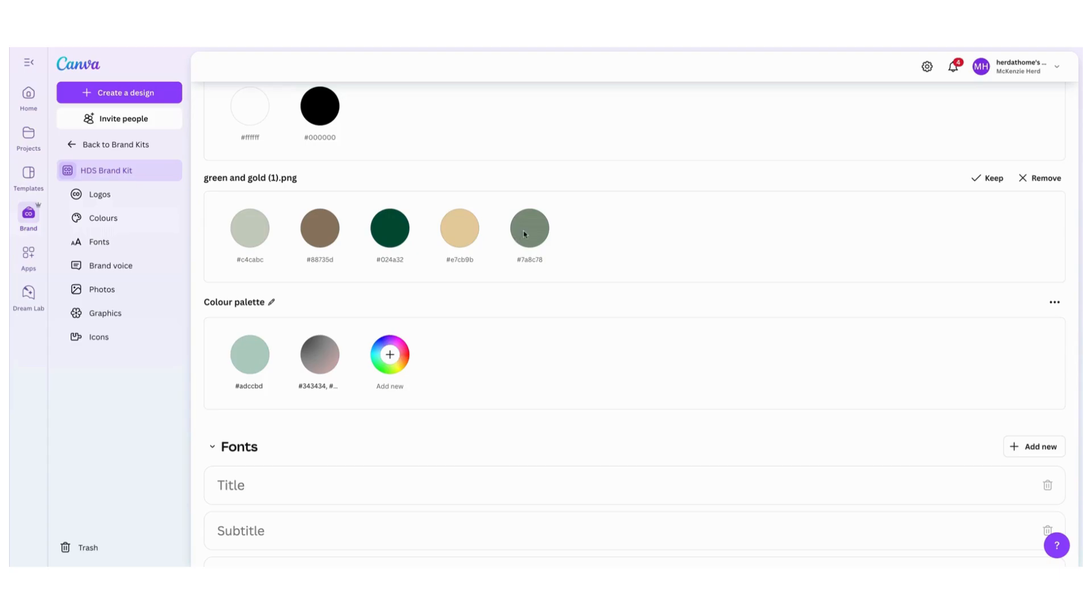
Keep the suggested colours from green and gold (1).png as a palette in the colours section
scroll(524, 234, "up", 4)
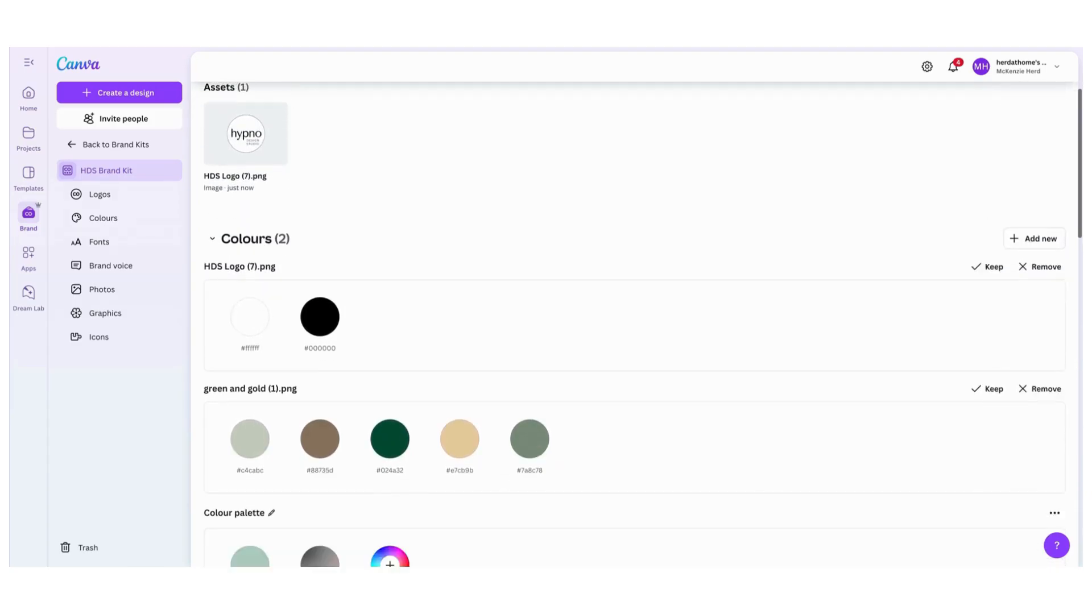
scroll(634, 322, "down", 4)
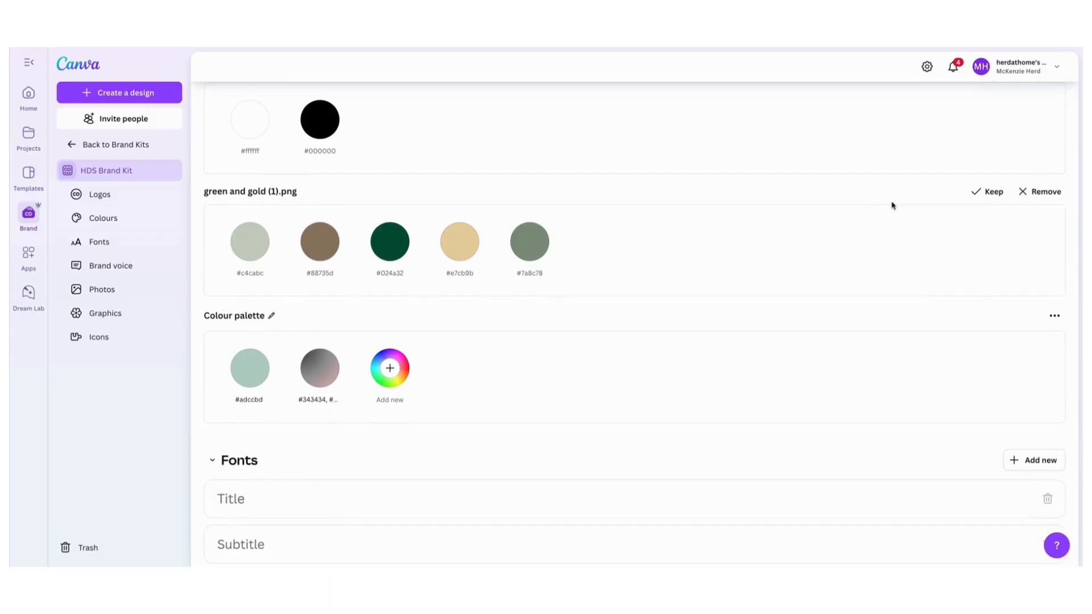
left_click(989, 191)
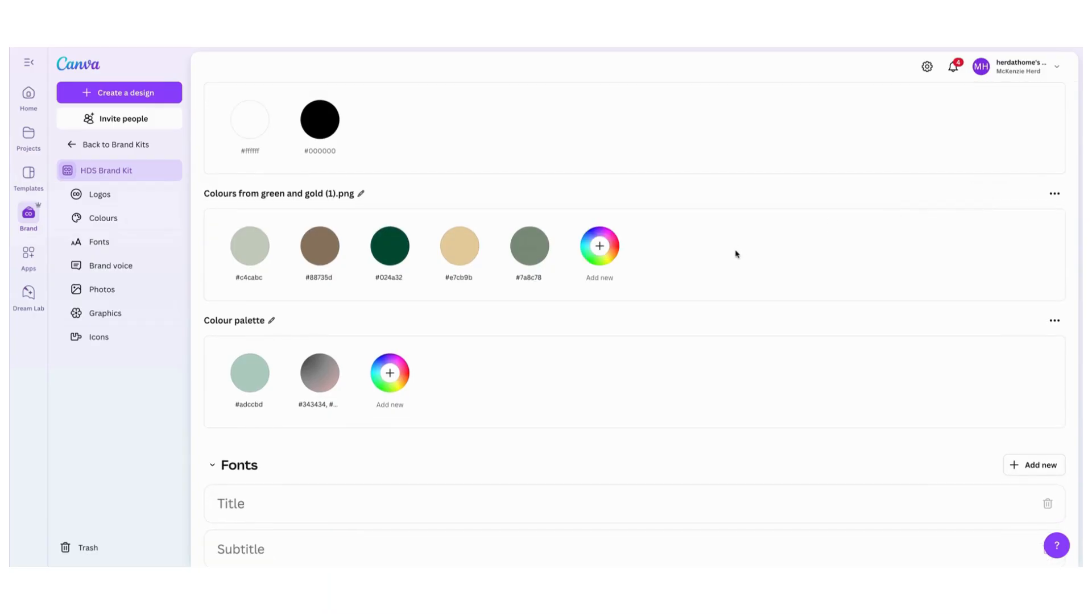
Add a solid colour to the palette from green and gold (1).png and adjust it to #CB9F9F
left_click(600, 245)
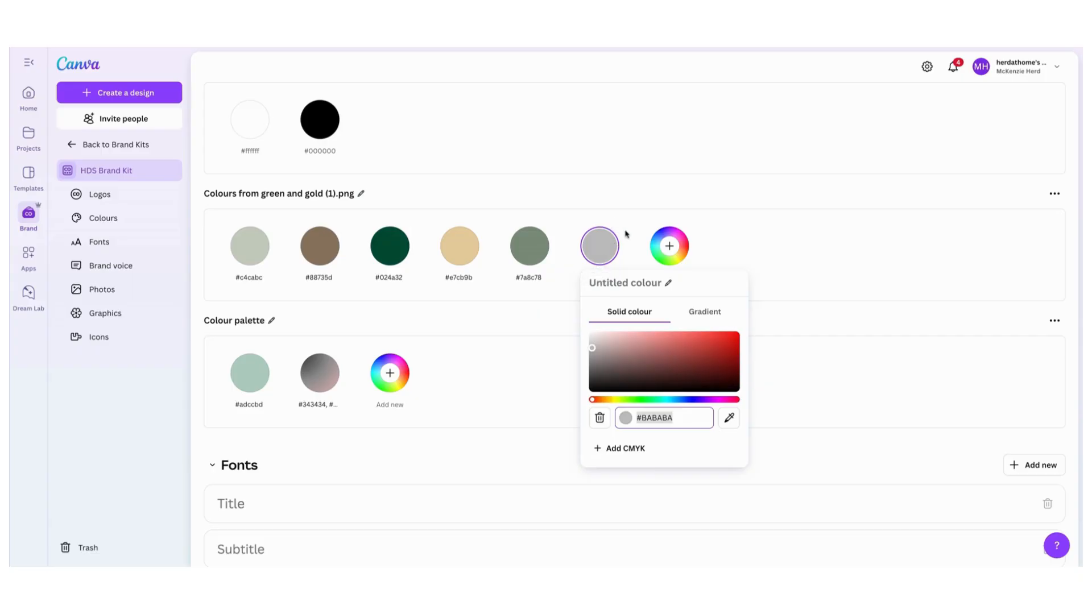
left_click_drag(592, 348, 622, 343)
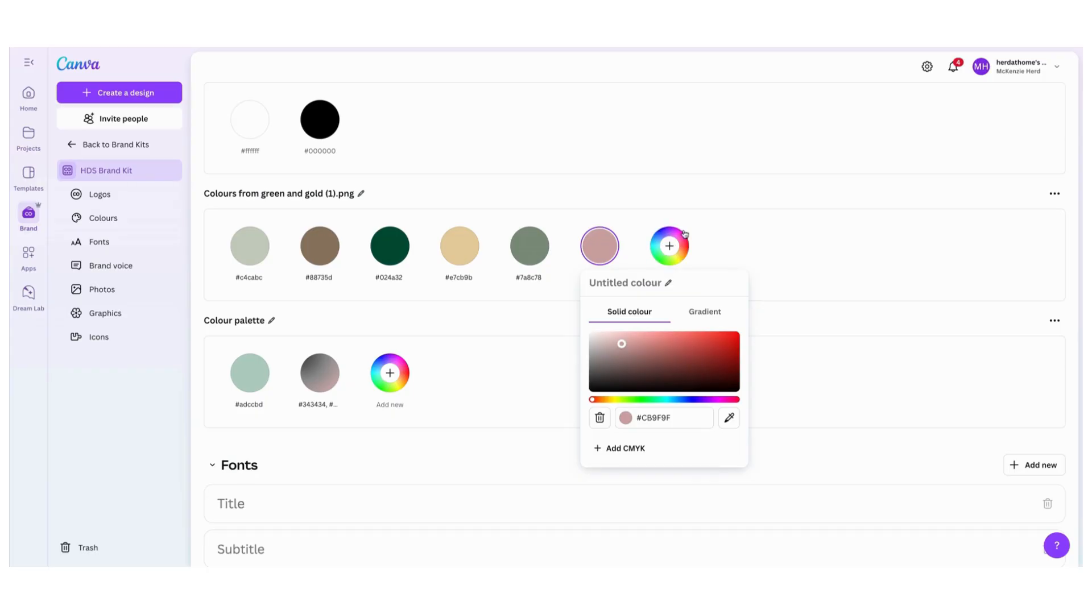
left_click(480, 233)
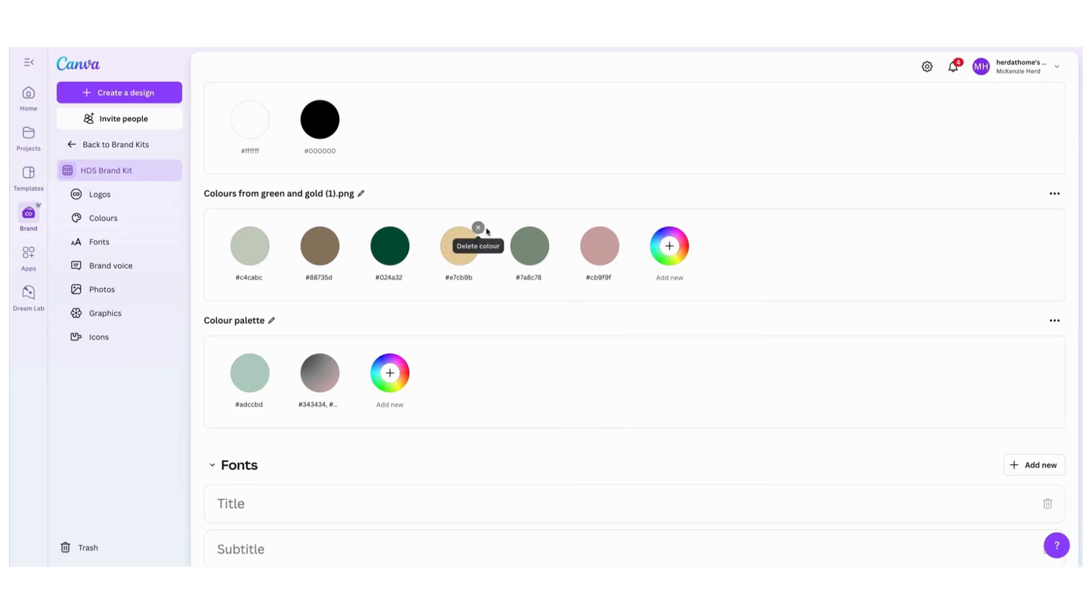
Delete the colours #7A8C78 and #CB9F9F from the palette taken from green and gold (1).png
left_click(548, 229)
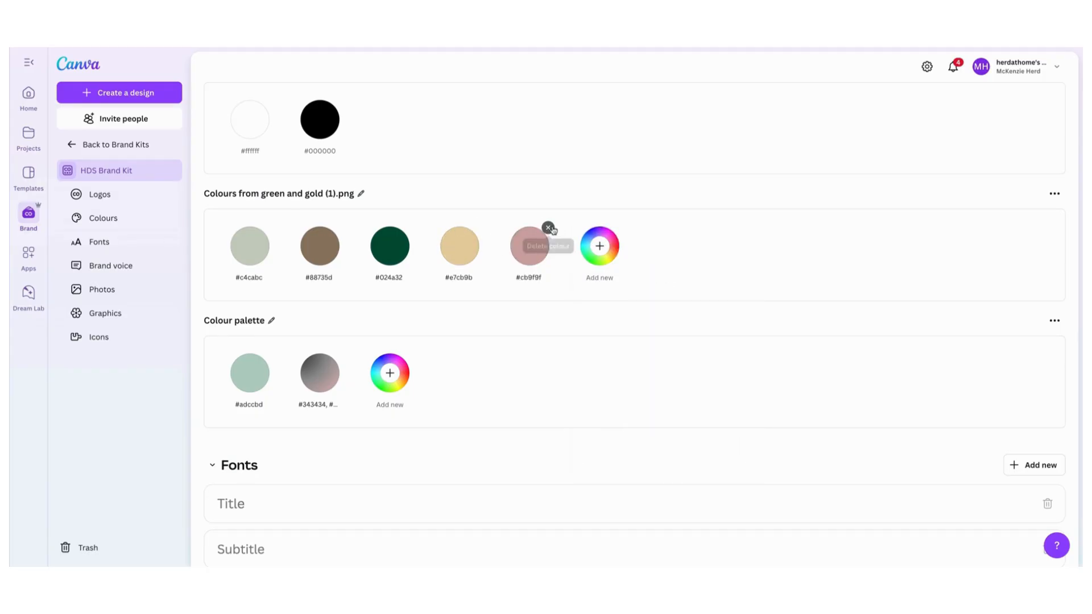
left_click(549, 229)
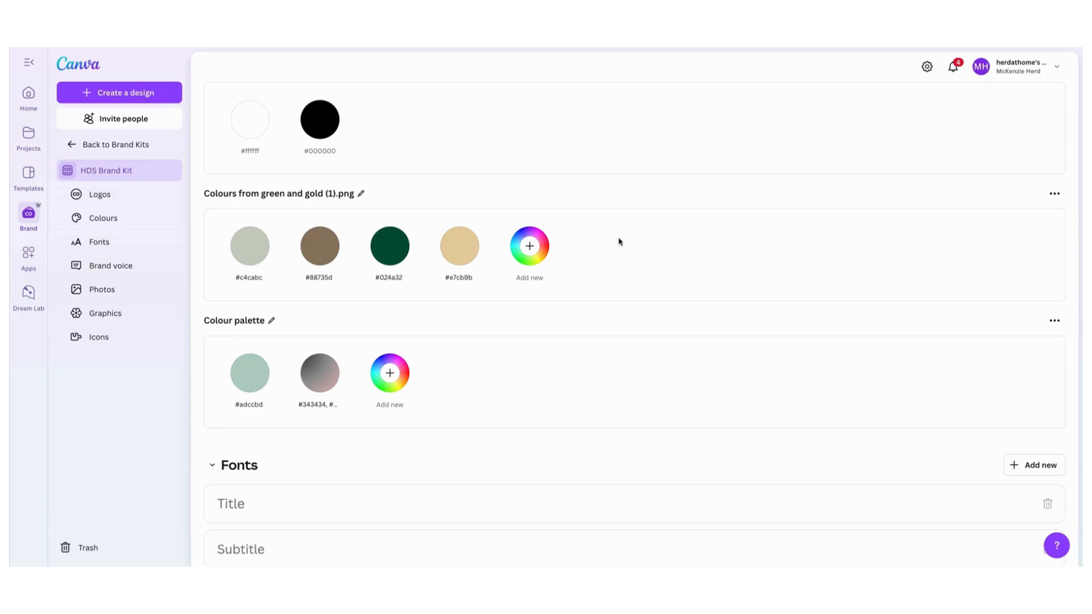
Set the font of the Title text style to Tenor Sans
scroll(619, 240, "down", 6)
scroll(620, 242, "up", 1)
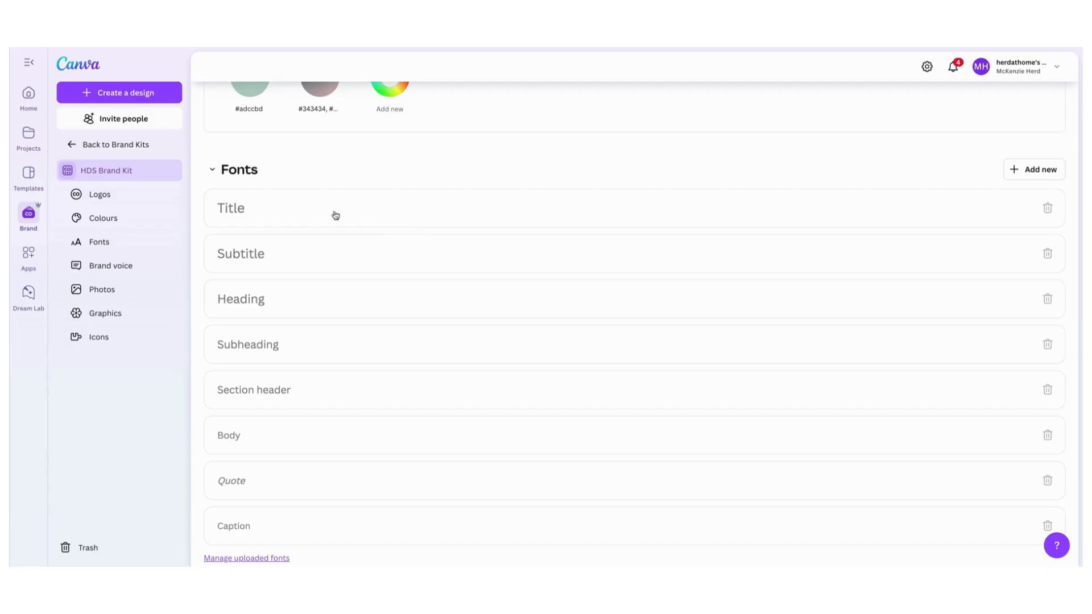
left_click(296, 215)
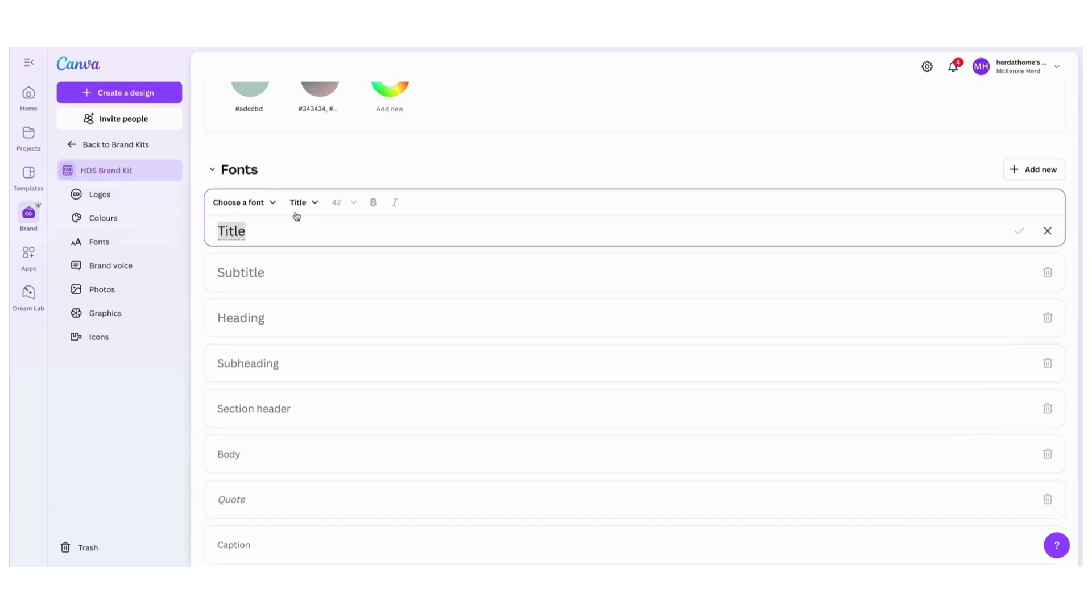
left_click(262, 206)
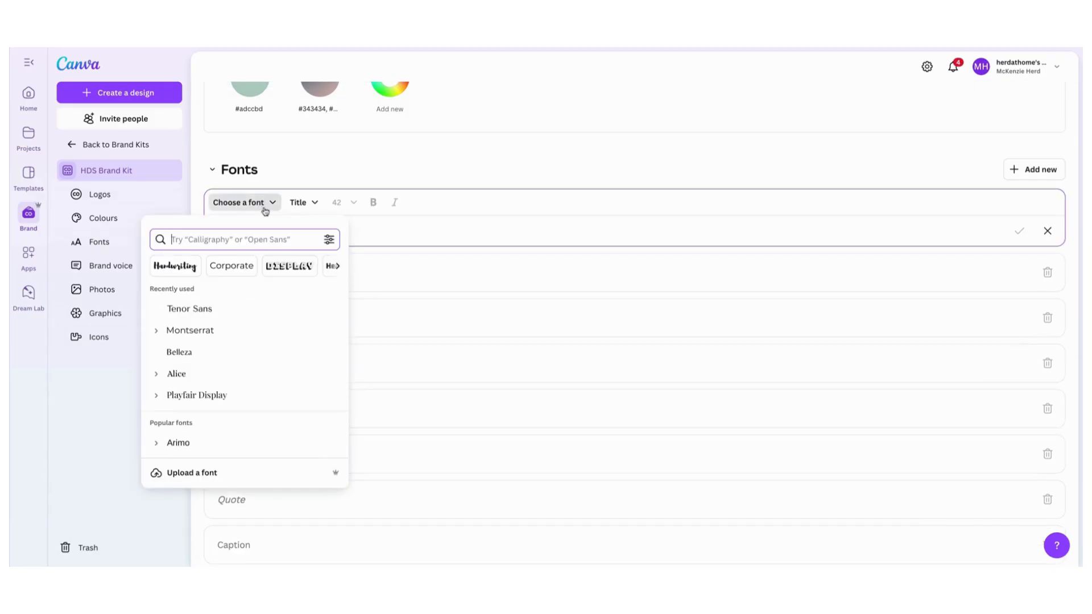
left_click(209, 310)
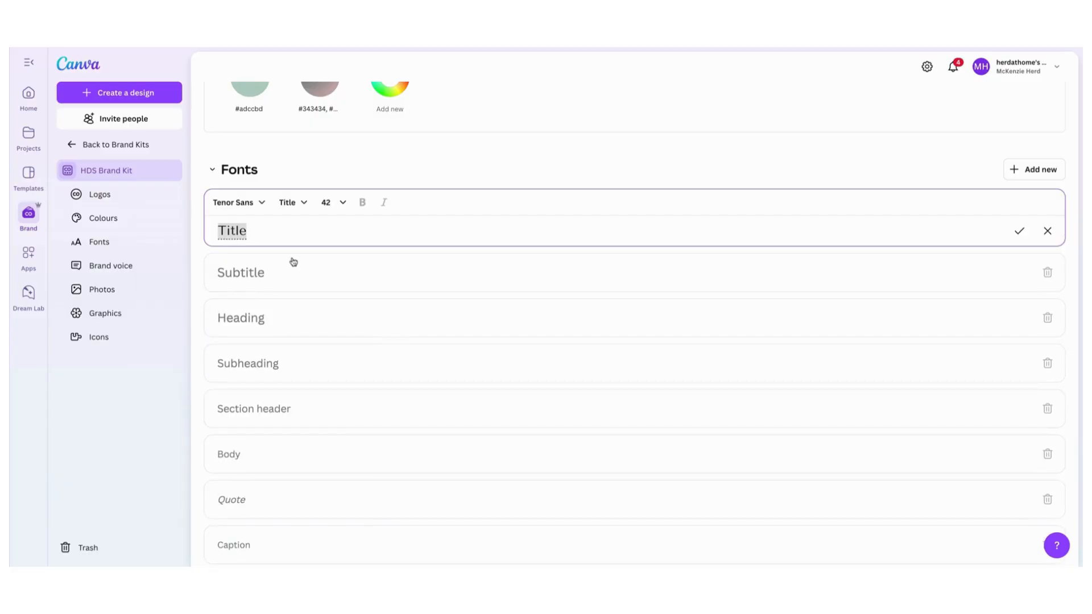
Search the fonts for "red hat" and set the Body text style to Red Hat Display
scroll(290, 261, "down", 2)
left_click(230, 374)
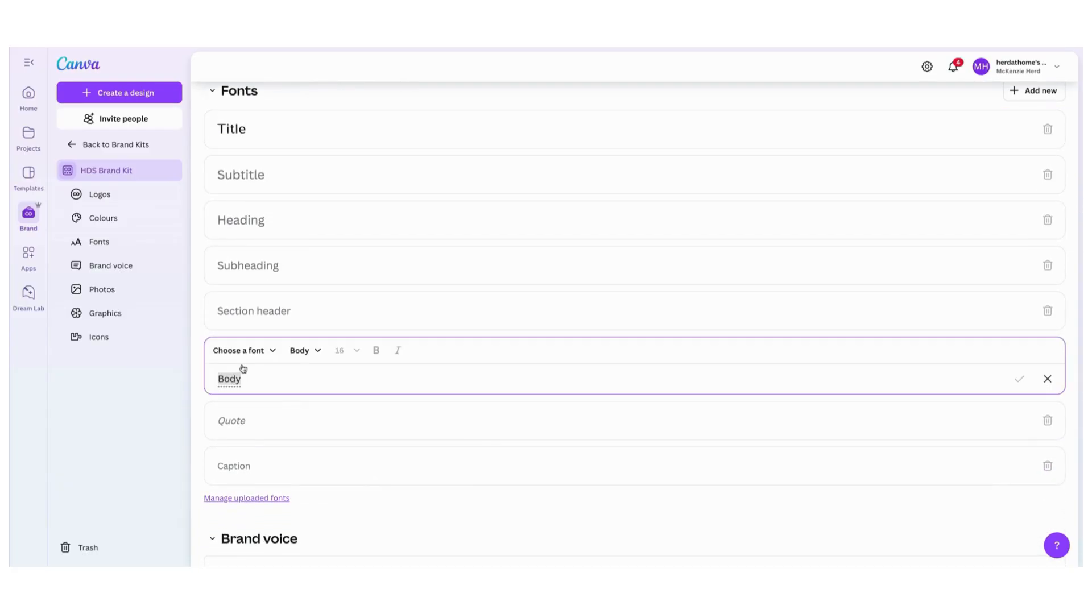
left_click(271, 353)
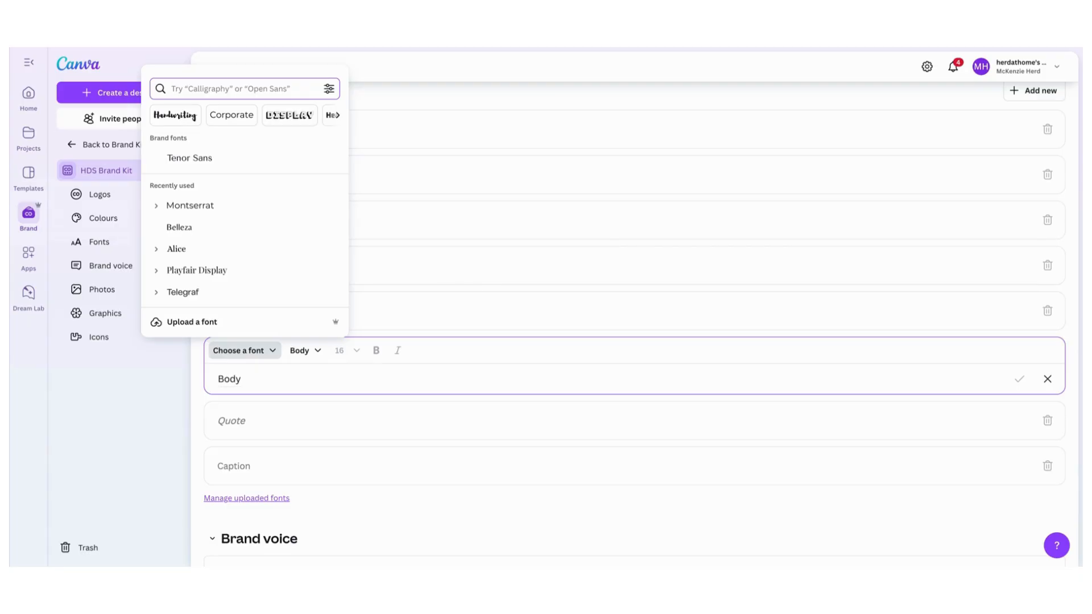
type("red hat")
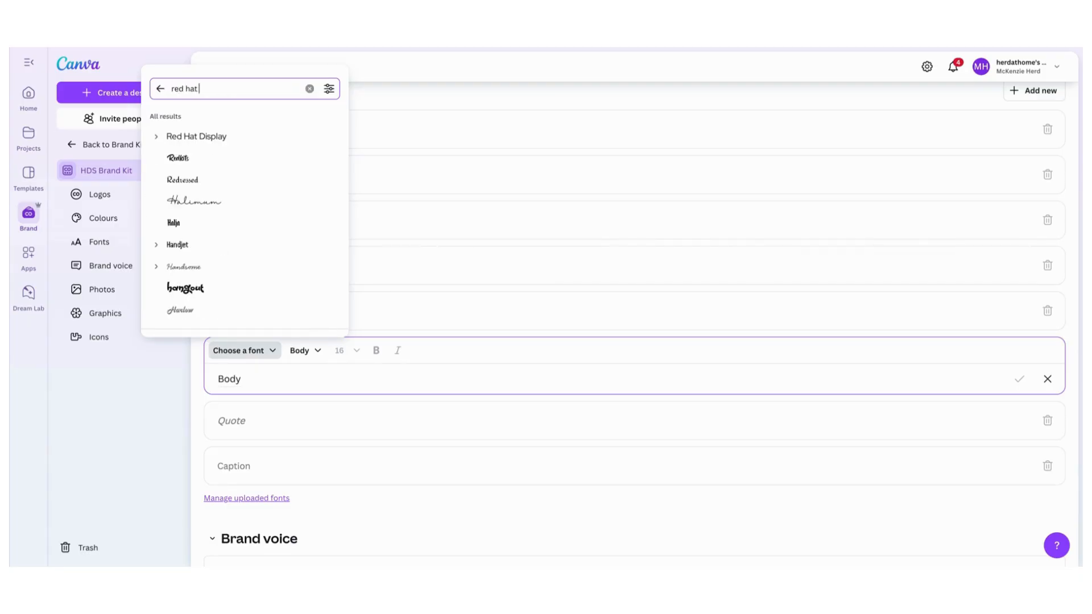
left_click(225, 138)
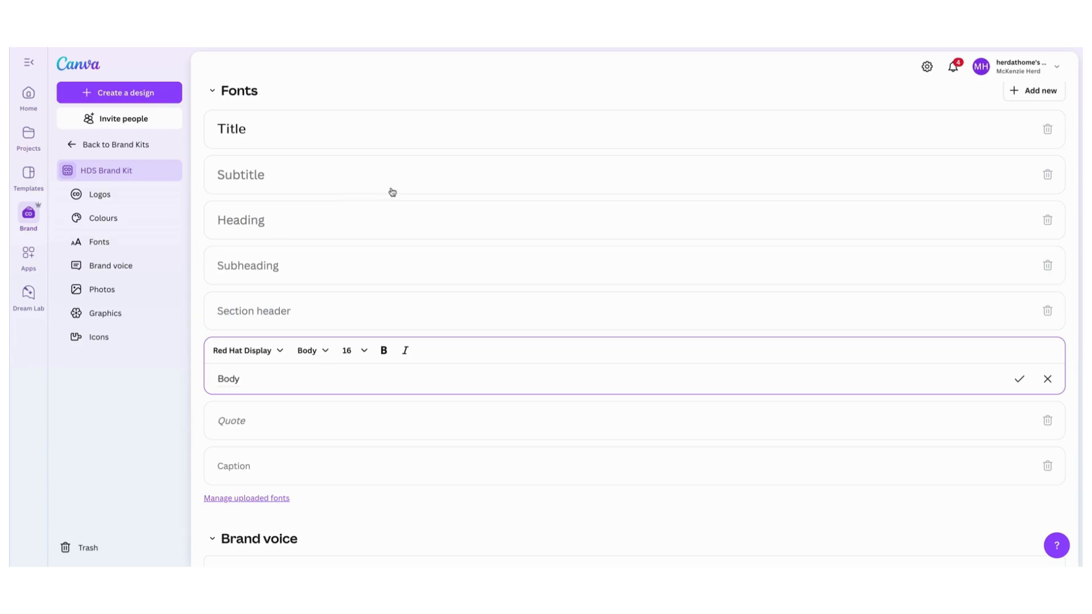
Look at the font upload dialog of the fonts section and close it without uploading a file
scroll(391, 191, "up", 2)
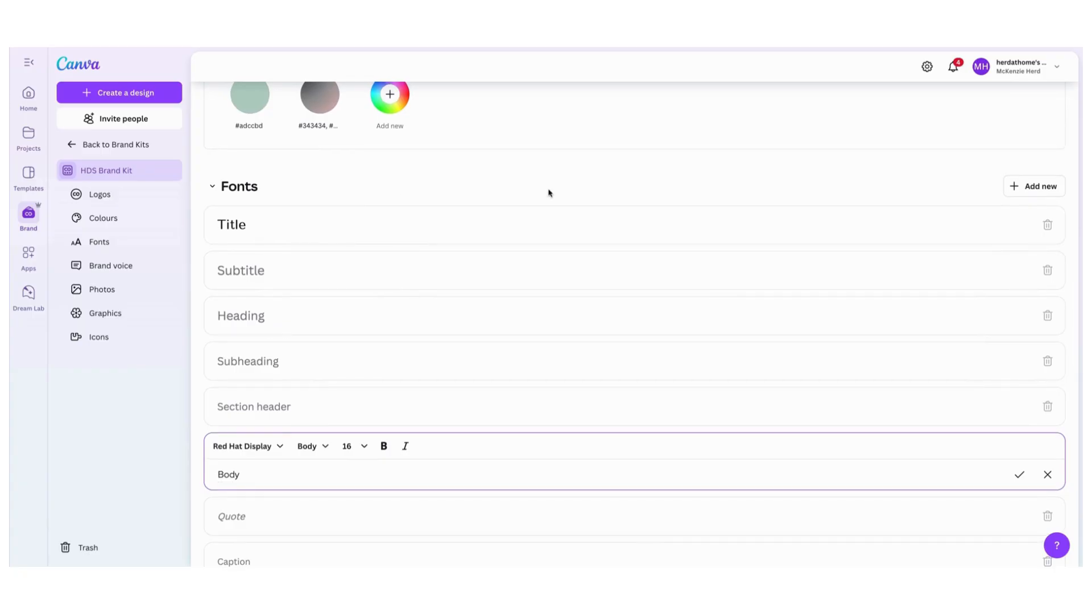
left_click(1039, 189)
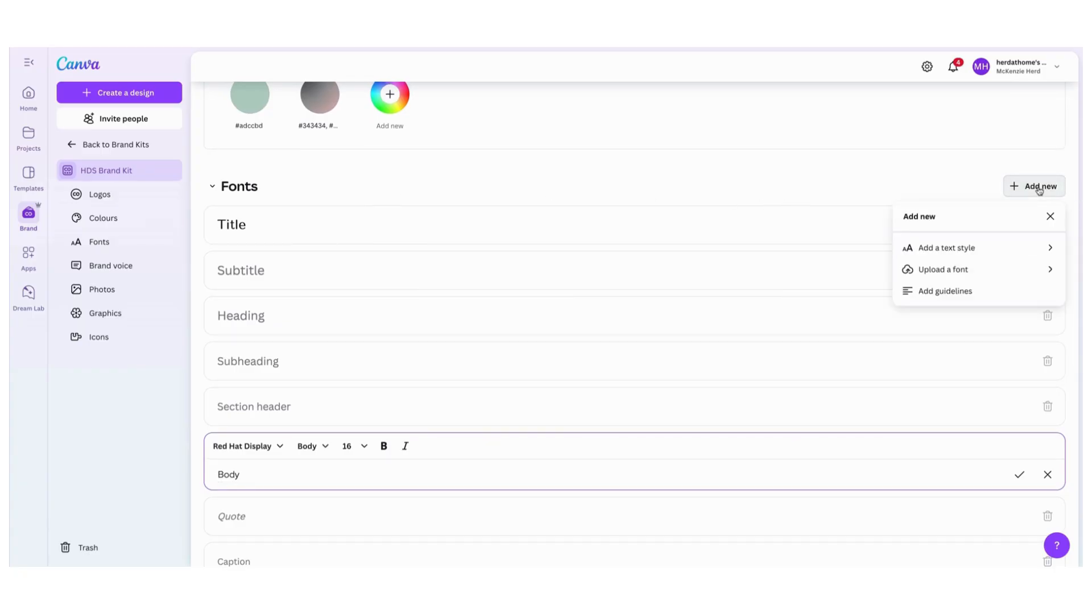
left_click(992, 275)
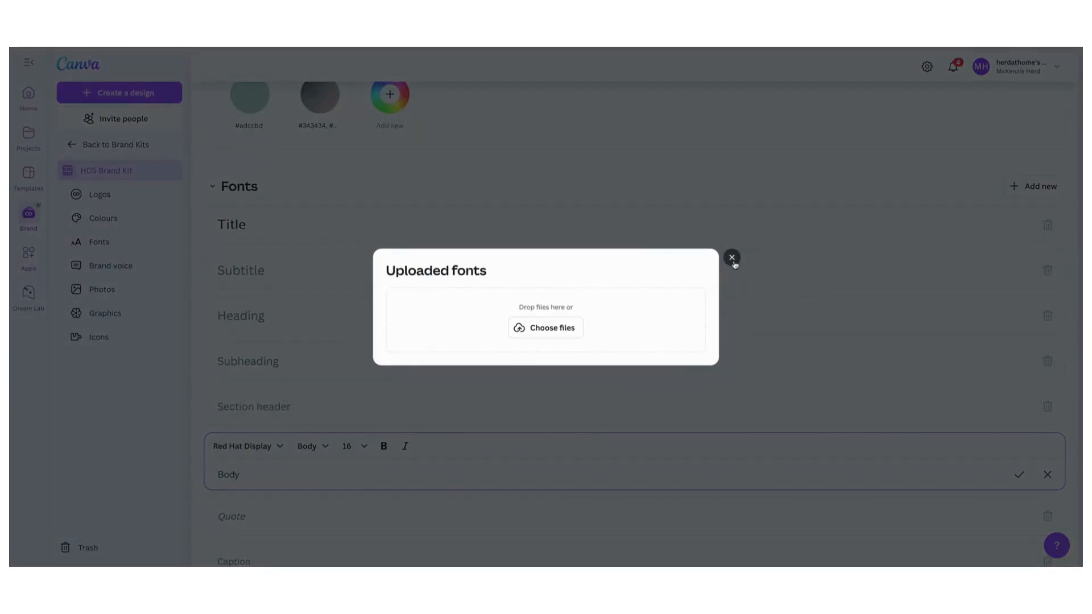
left_click(733, 259)
scroll(775, 261, "down", 7)
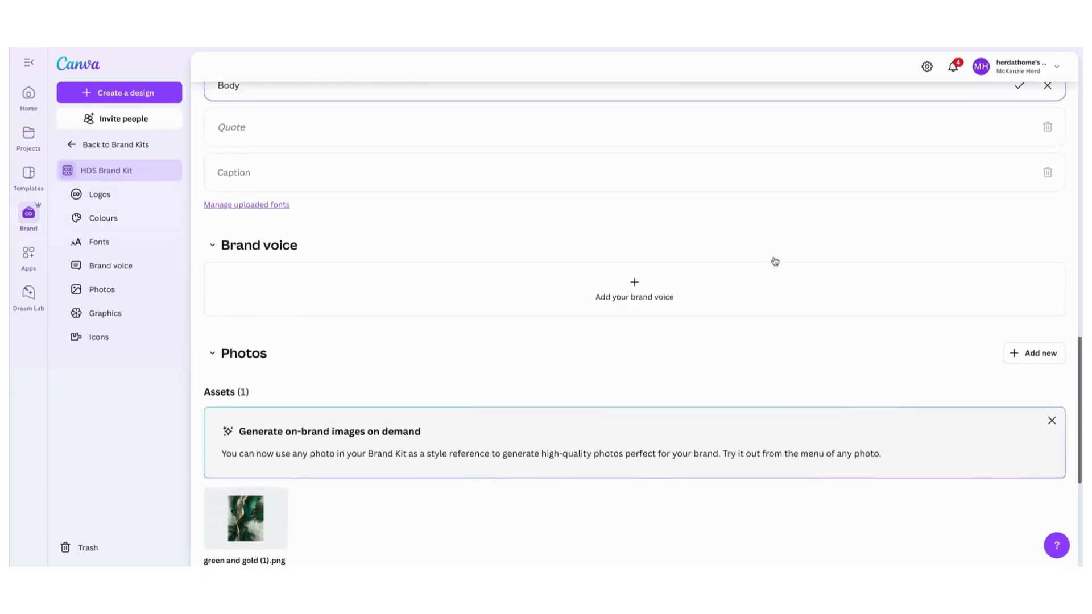
Add and save the brand voice guideline "Our voice is confident, casual and friendly"
left_click(637, 262)
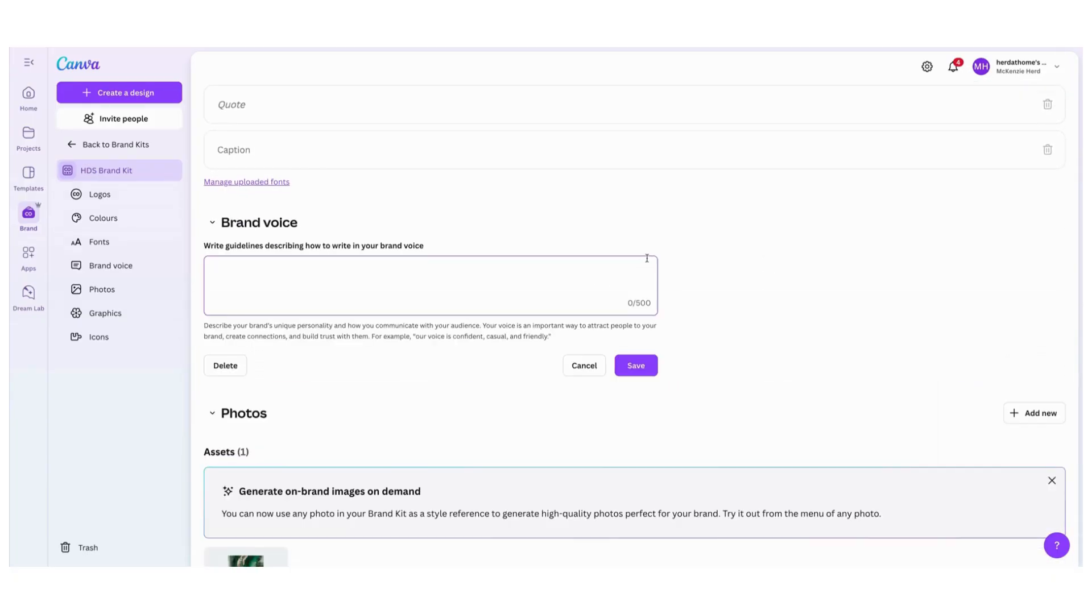
scroll(629, 269, "down", 1)
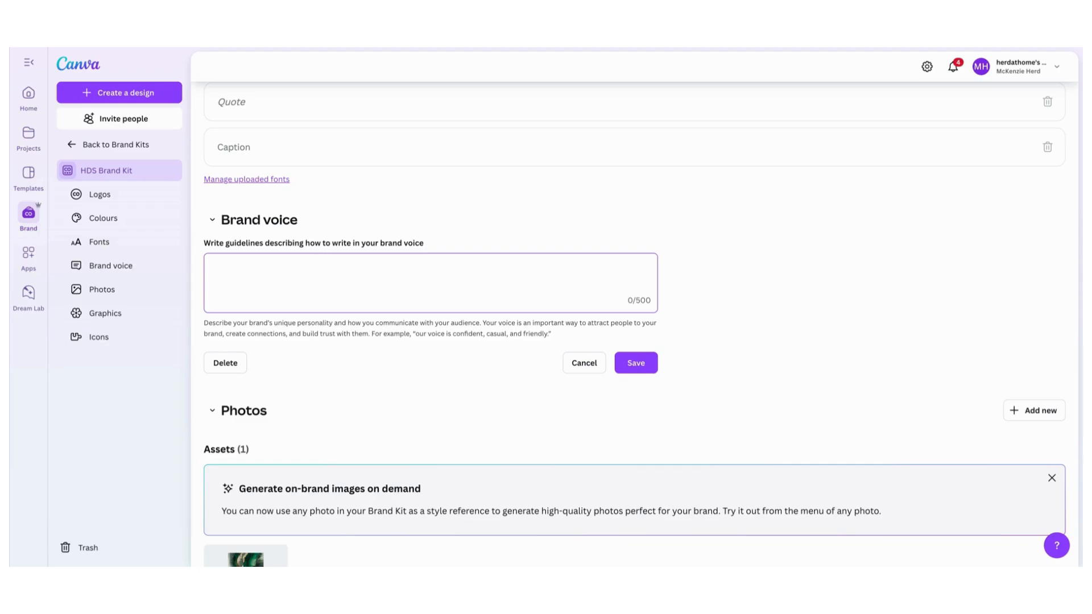
type("Our voice is confident, casual and frield")
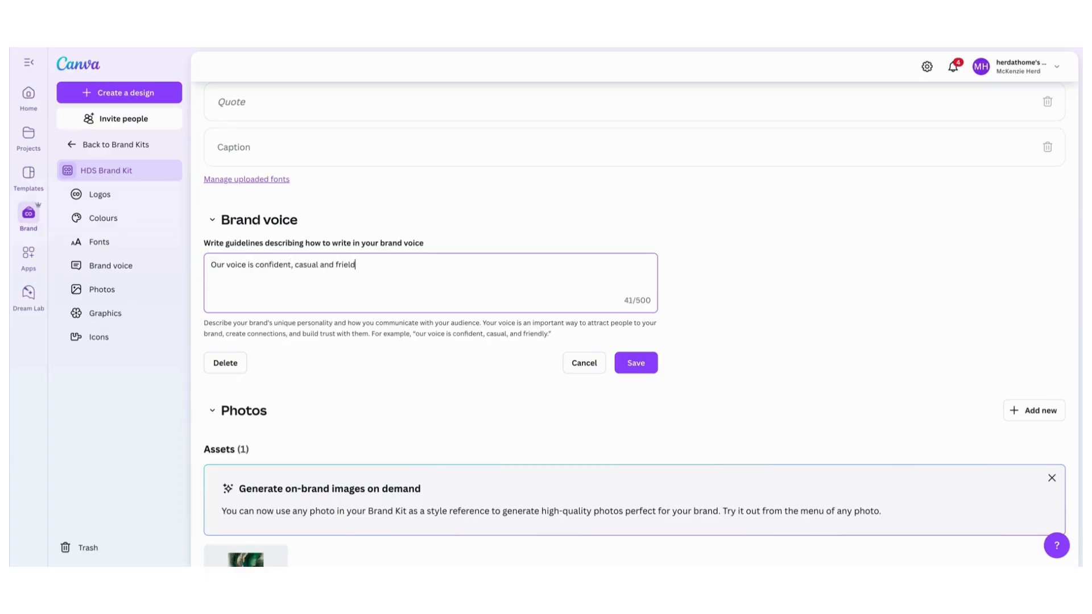
type("bnd")
key("BackSpace")
key("BackSpace")
type("ndly")
left_click(636, 363)
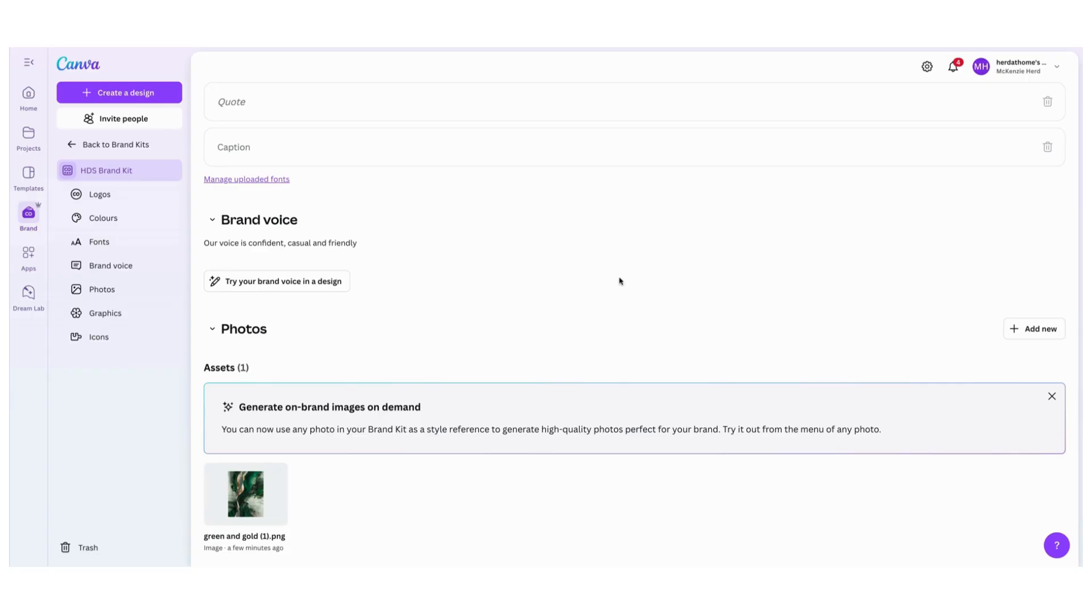
Search the folders for "hypno" and link the hypno upscaled folder to the Photos section
scroll(619, 281, "down", 3)
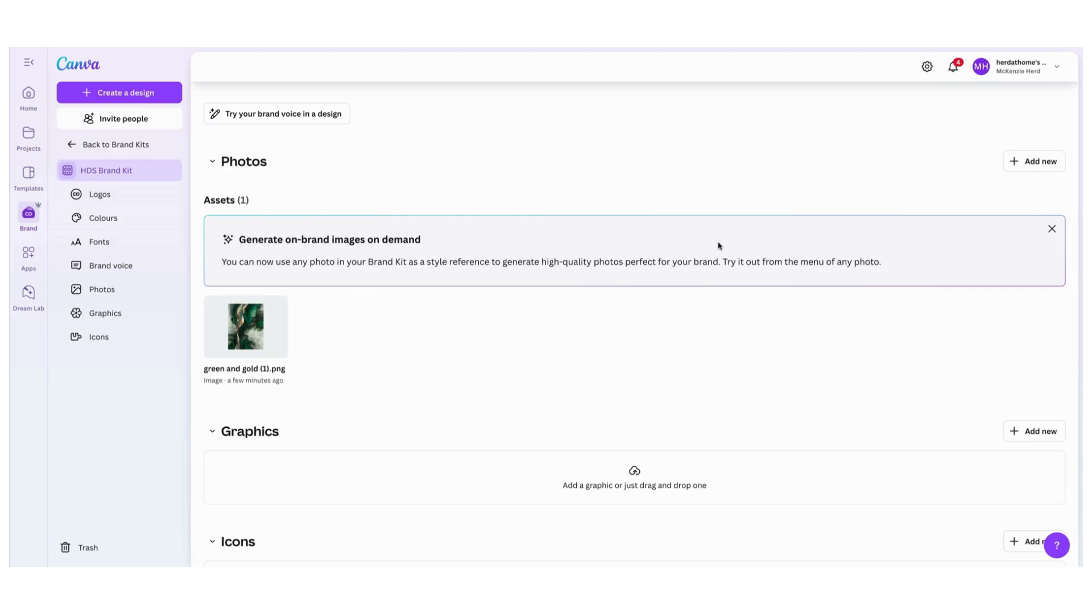
left_click(1035, 161)
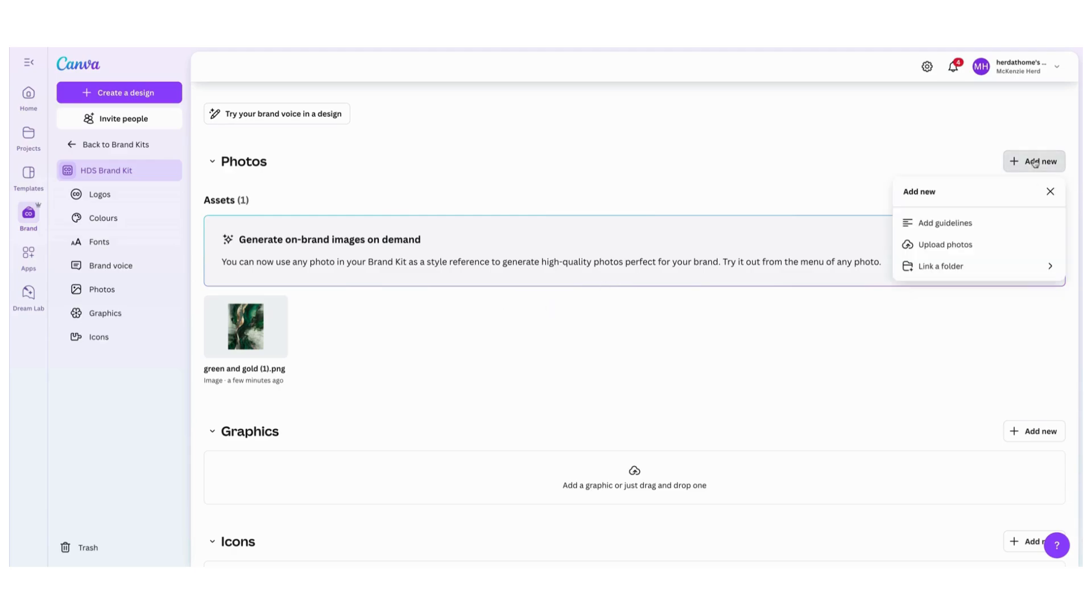
left_click(947, 250)
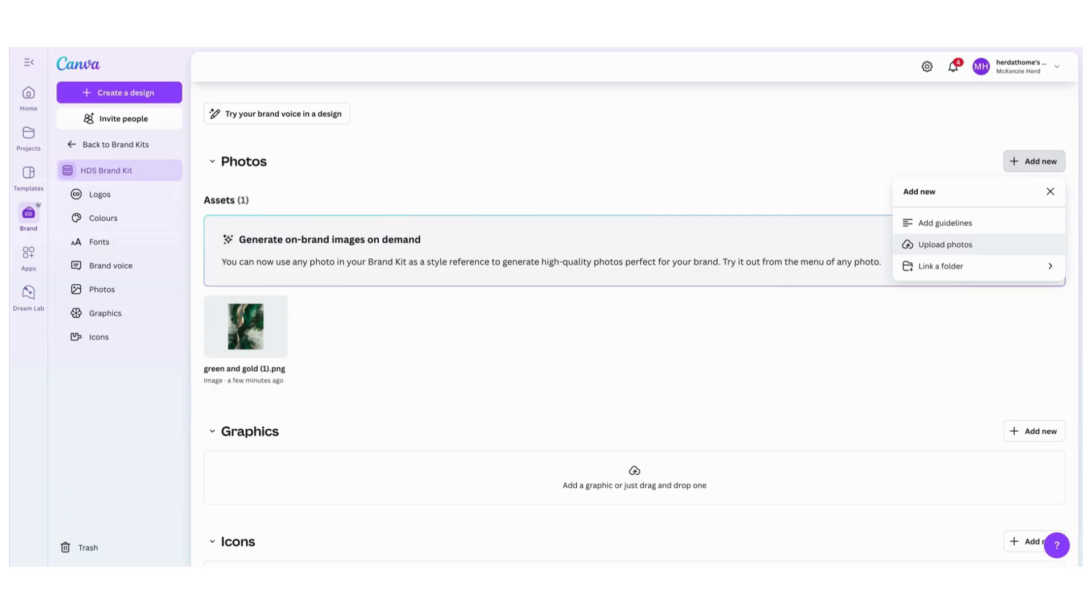
left_click(947, 268)
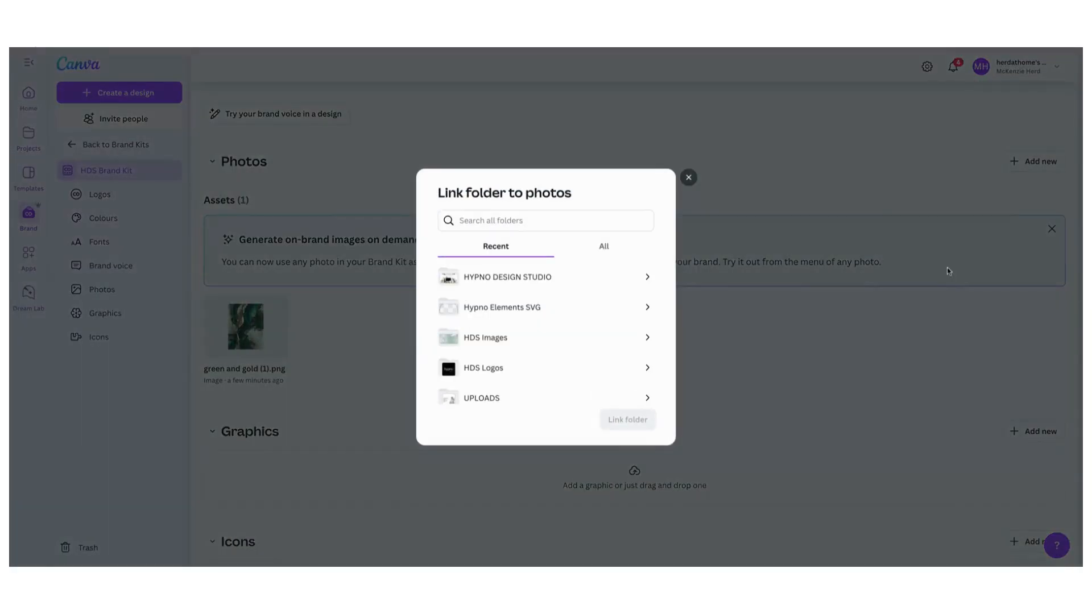
scroll(596, 310, "down", 3)
left_click(582, 222)
type("hy")
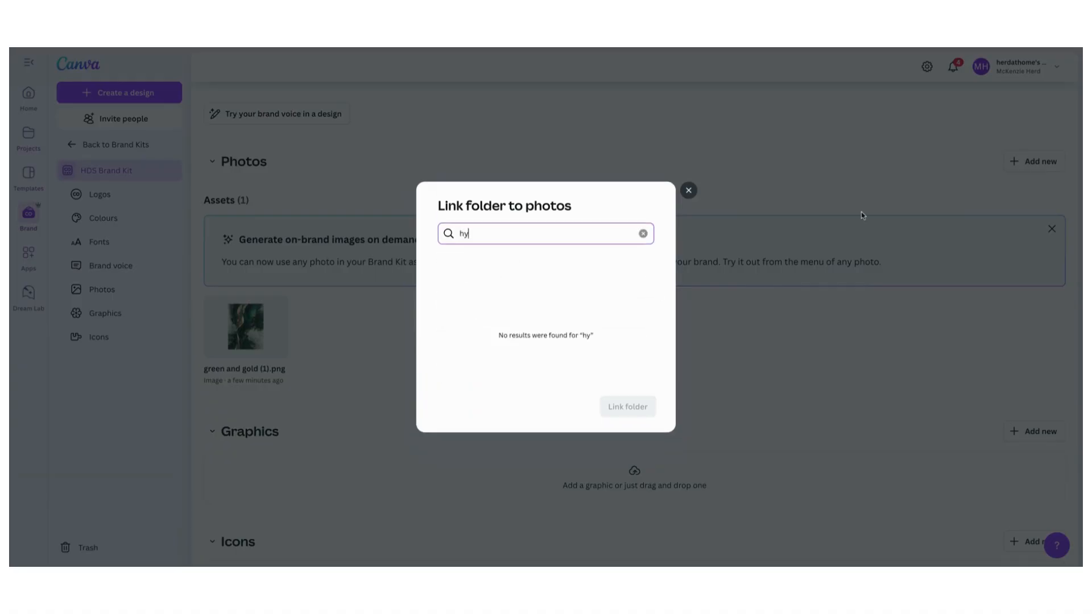
type("pno")
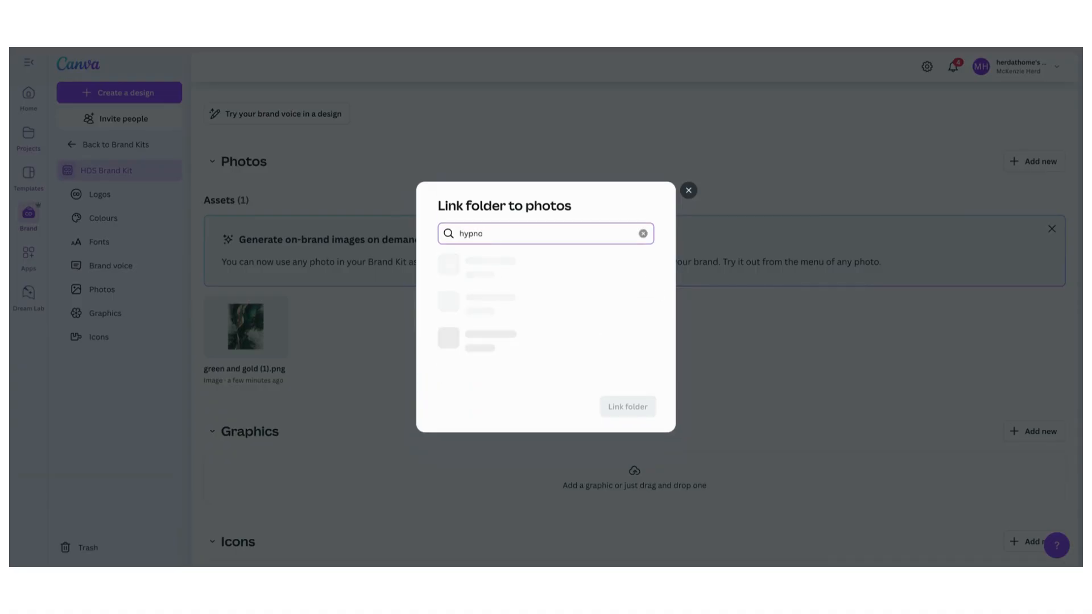
left_click(637, 272)
left_click(626, 407)
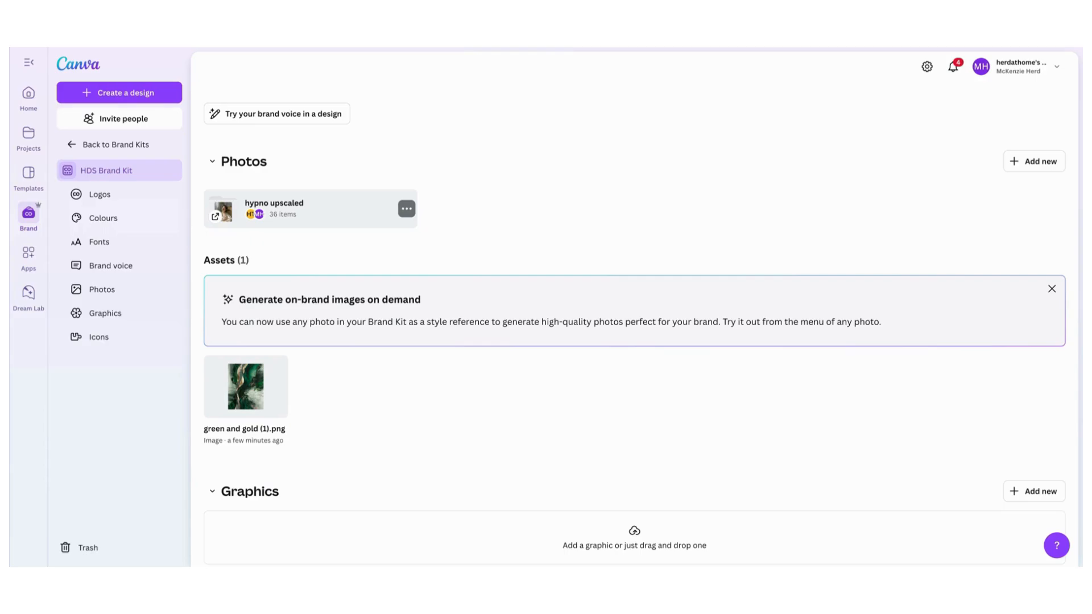
Search the folders for "hypno", link Hypno Elements SVG to the Graphics section and share it with the brand kit users
scroll(587, 207, "down", 3)
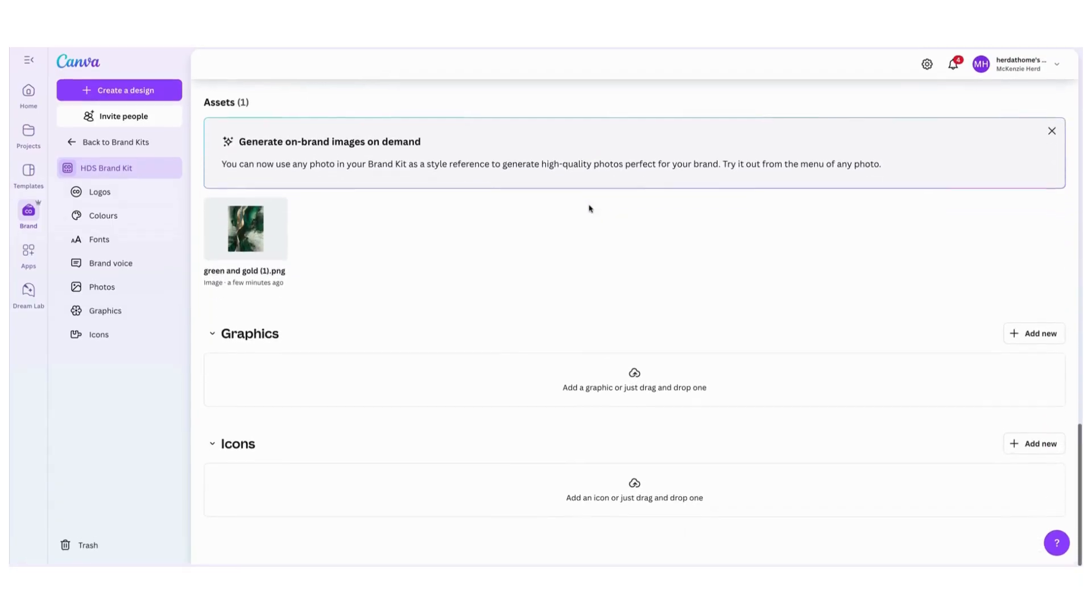
left_click(1034, 334)
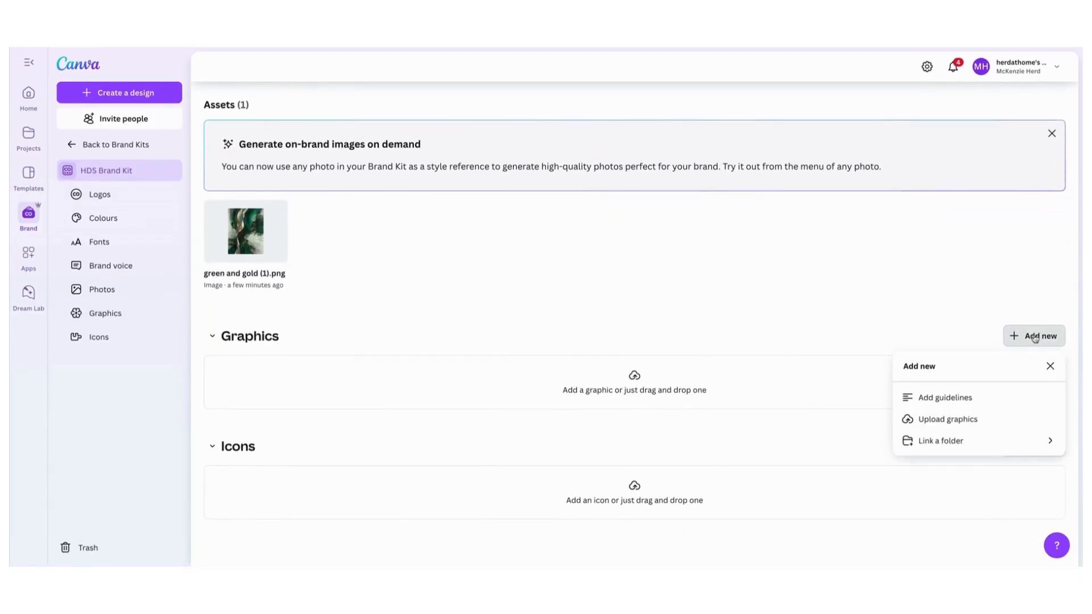
left_click(939, 441)
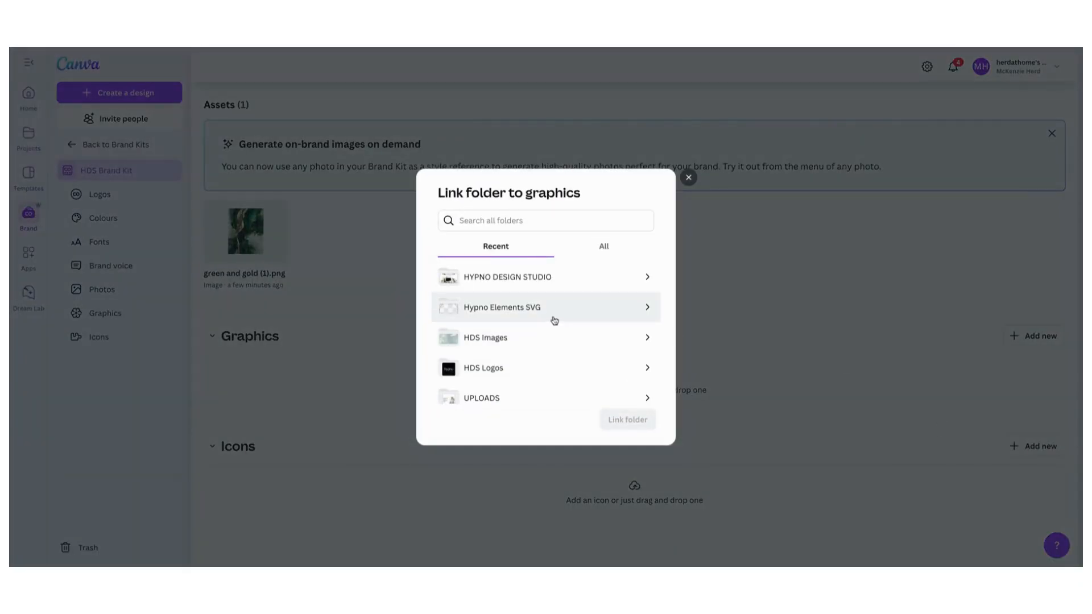
scroll(586, 339, "down", 2)
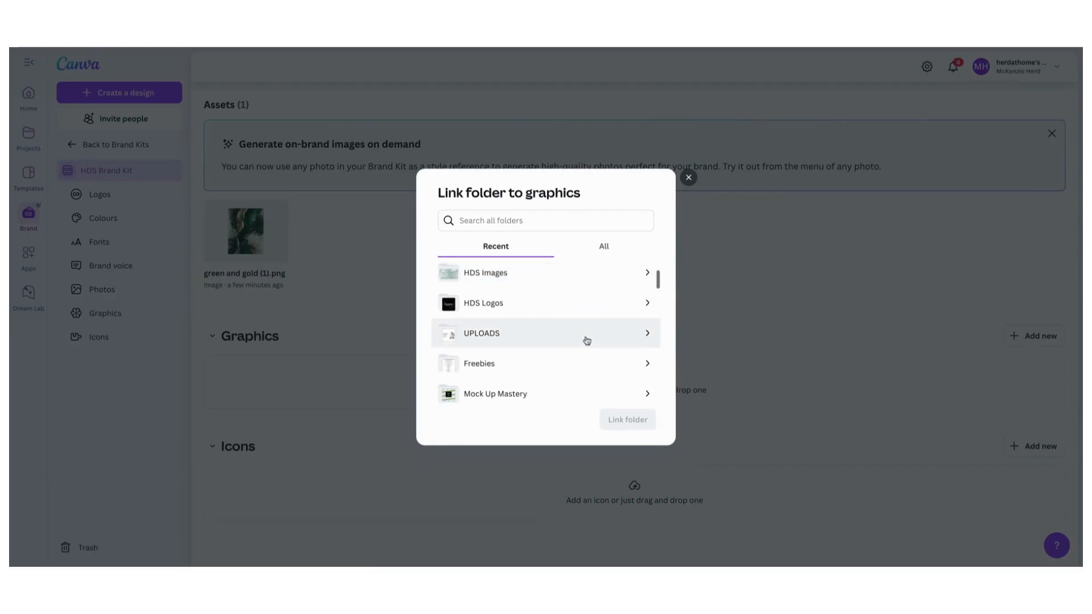
scroll(587, 340, "down", 2)
scroll(587, 340, "up", 1)
scroll(587, 330, "up", 1)
left_click(495, 223)
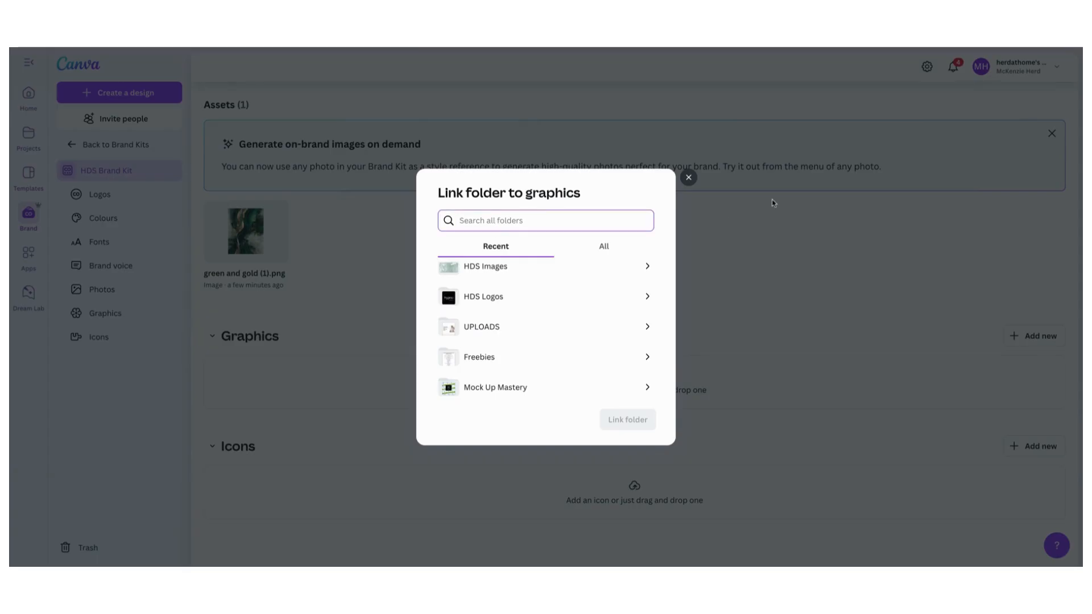
type("hypno")
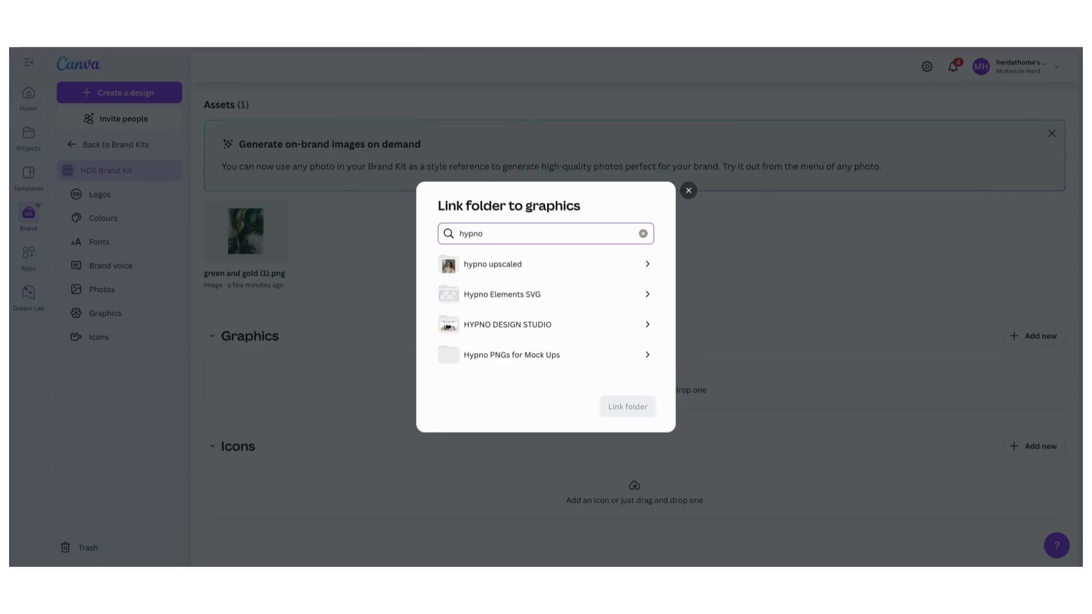
left_click(620, 292)
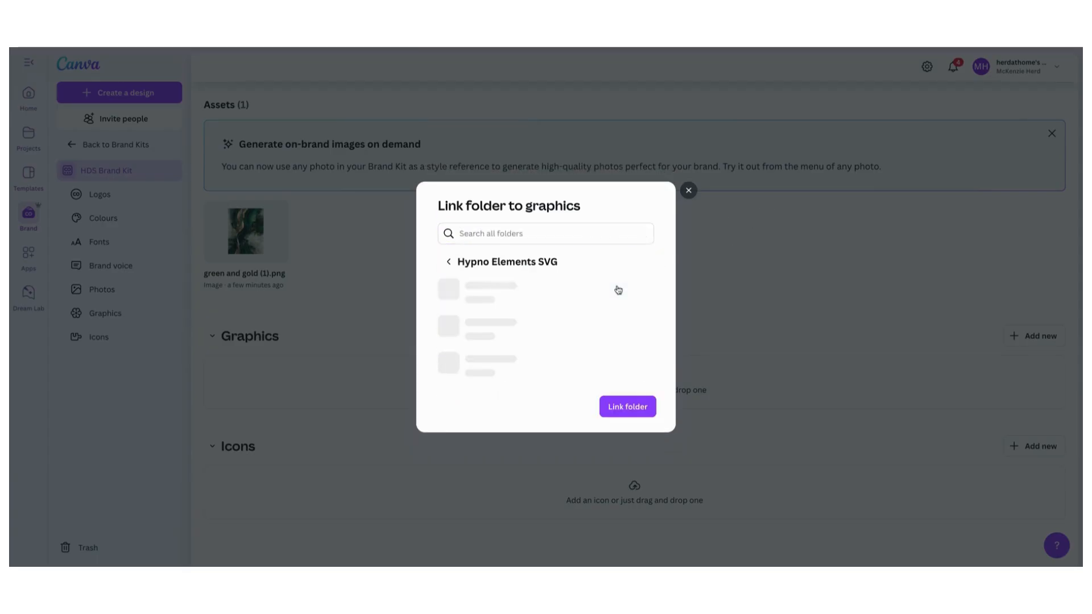
left_click(643, 419)
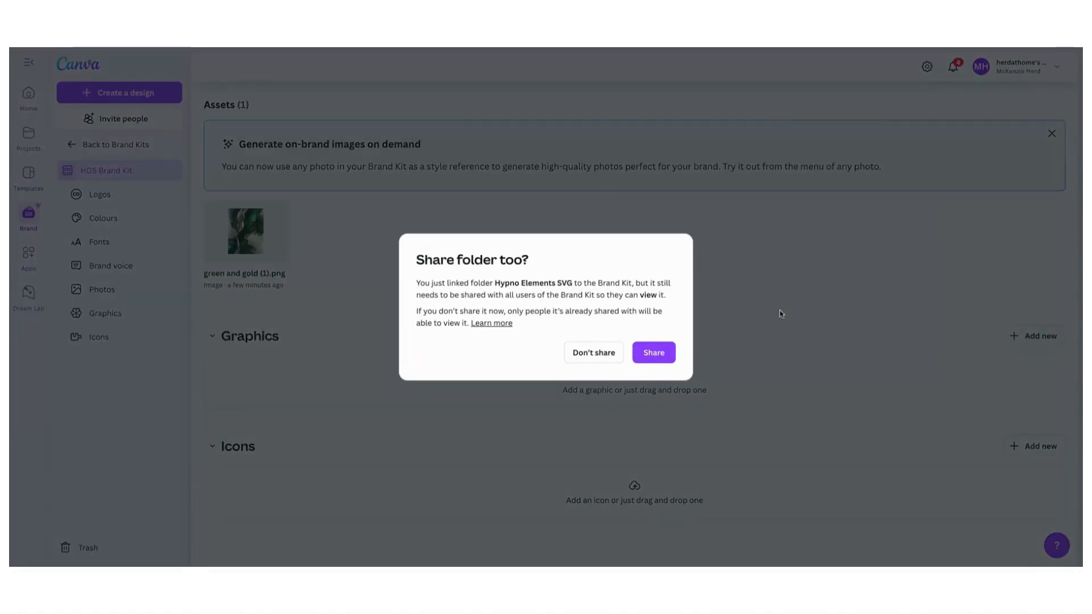
left_click(661, 354)
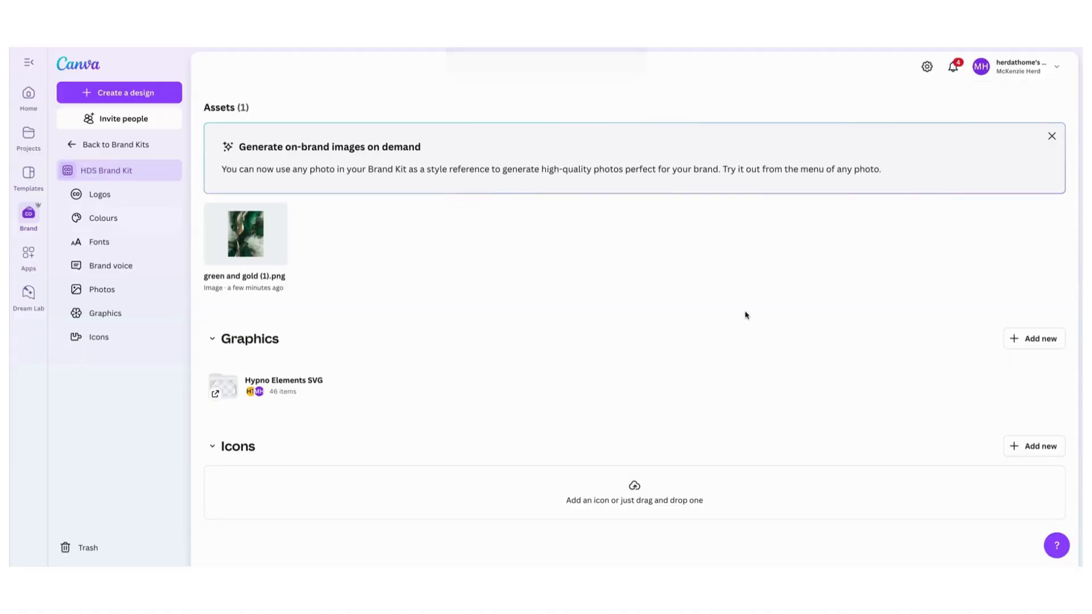
Search the folders for "icons" and link the Female Icons folder to the Icons section
left_click(1025, 449)
left_click(994, 413)
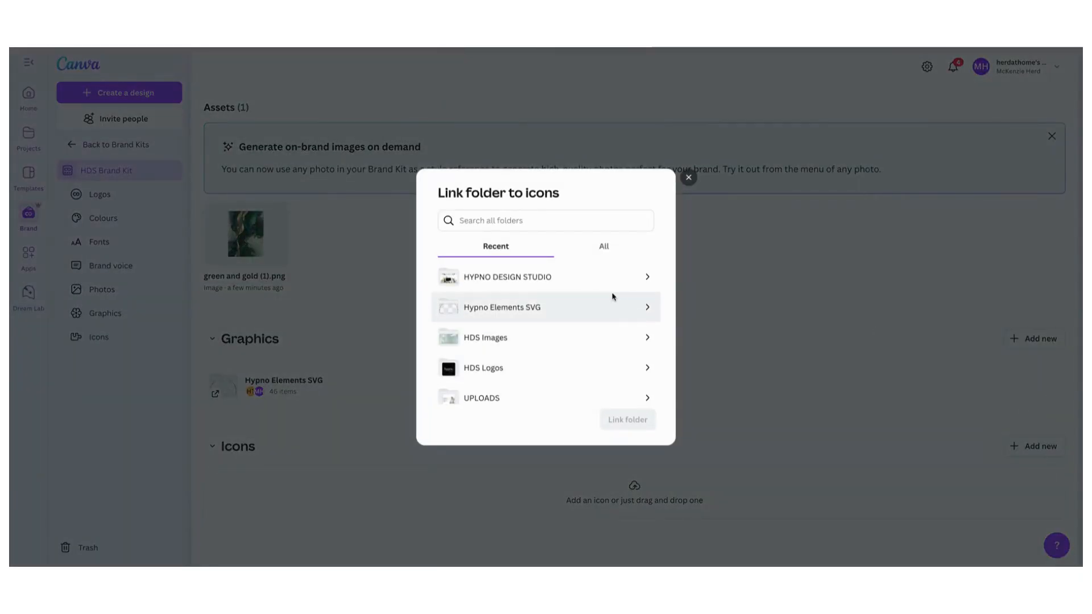
scroll(641, 306, "down", 5)
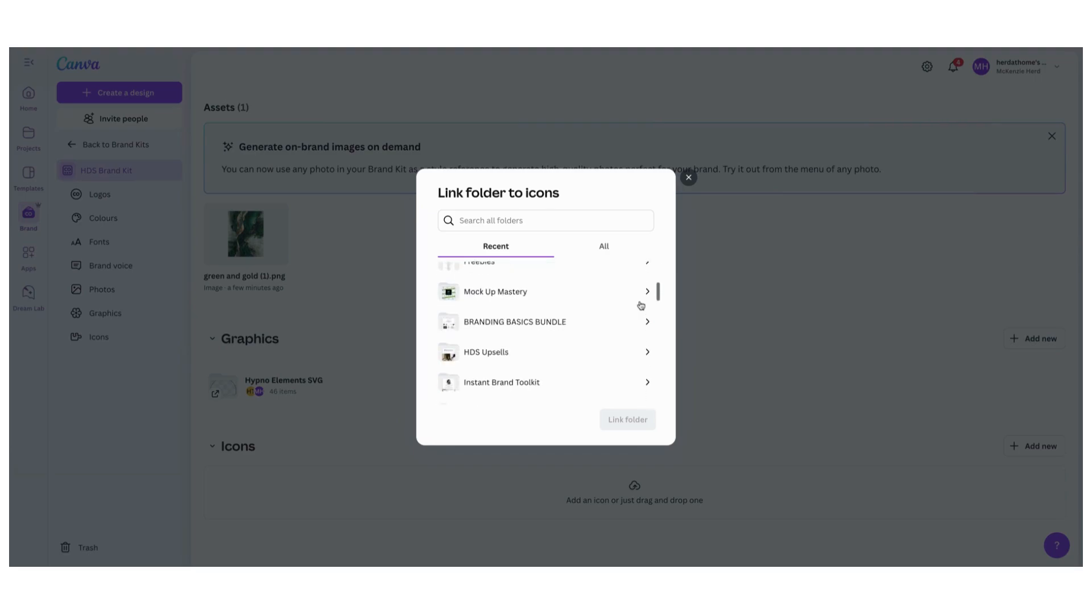
scroll(603, 296, "up", 5)
left_click(592, 222)
type("icons")
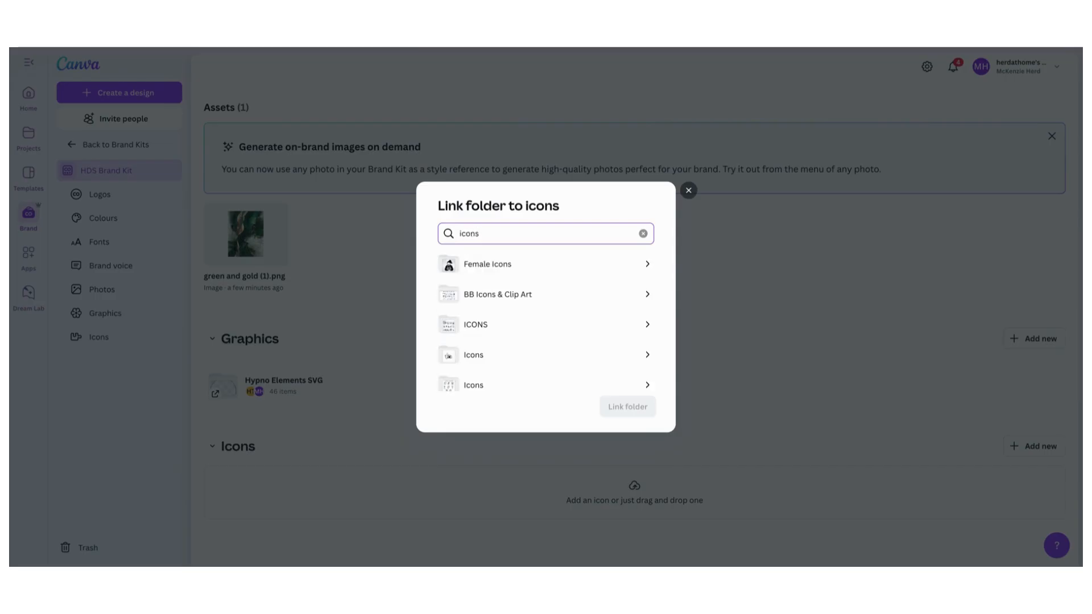
left_click(642, 264)
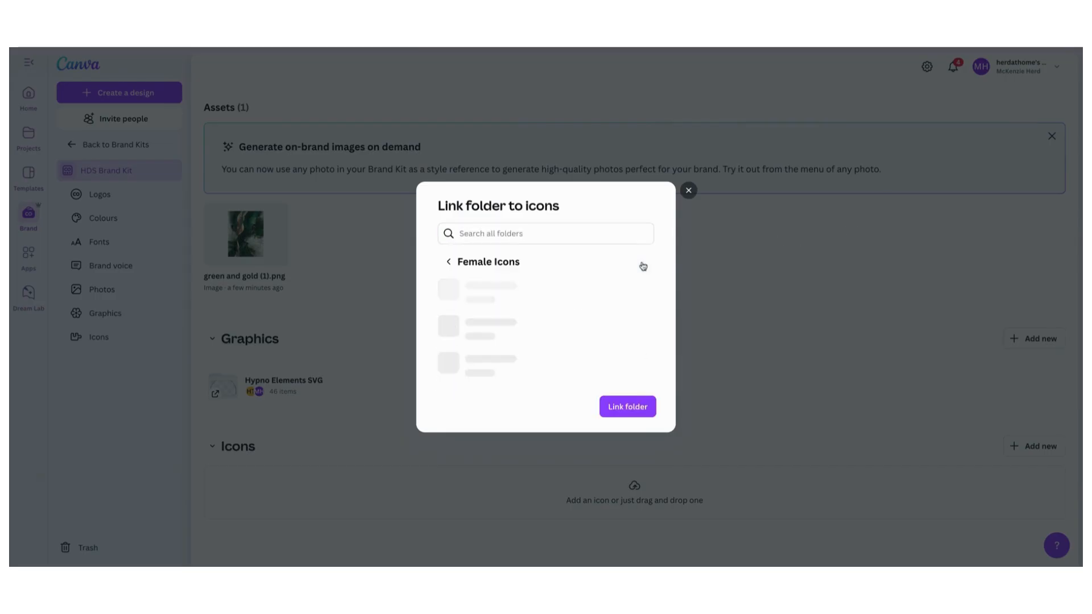
left_click(639, 405)
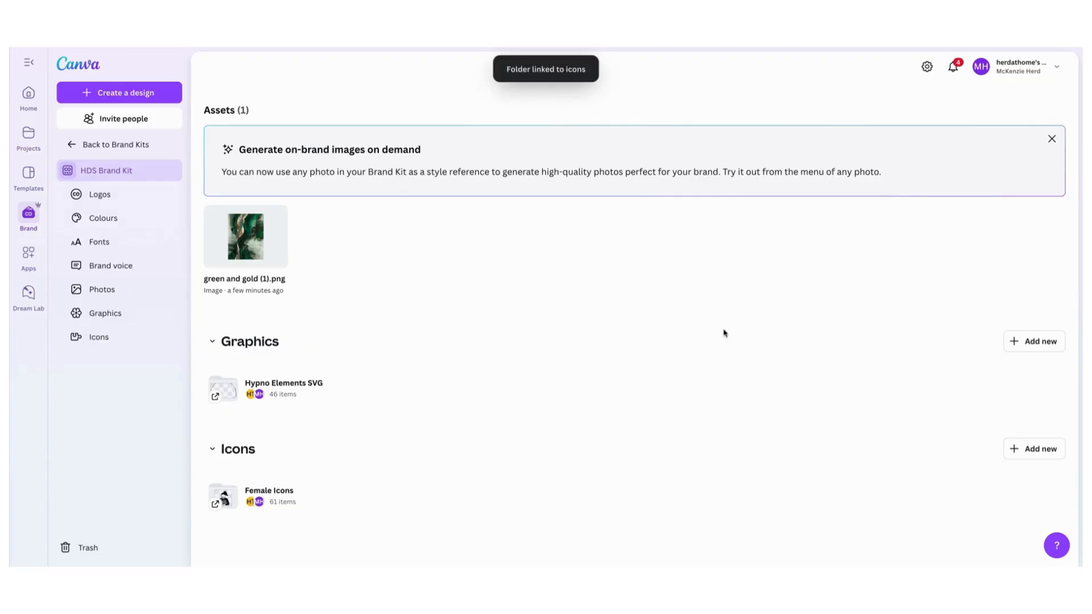
Review the brand kit's sections and link the HDS Images folder to Photos as well
scroll(724, 333, "up", 10)
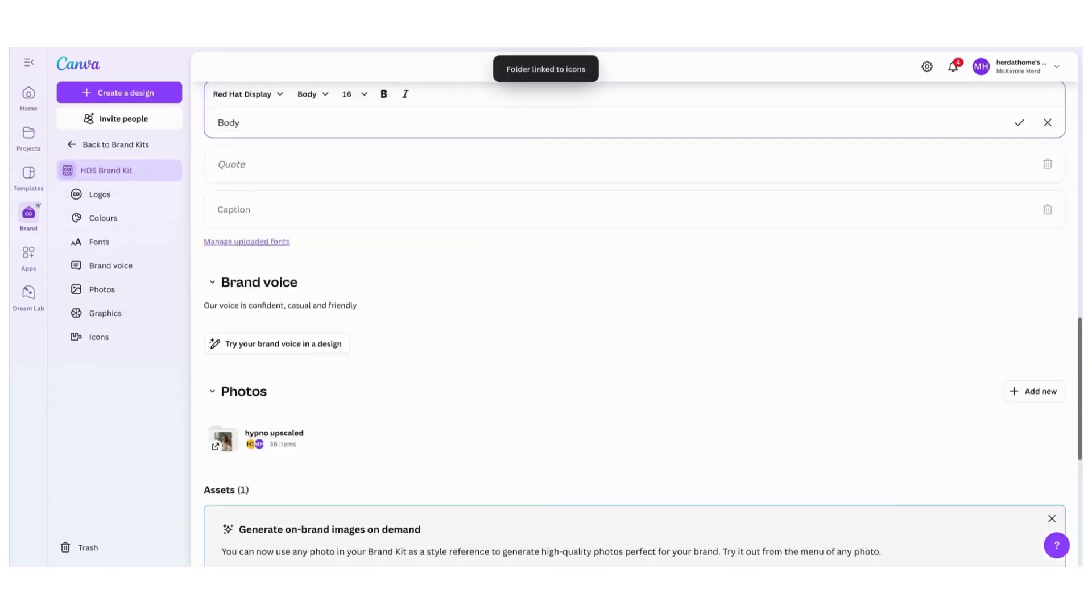
scroll(642, 324, "up", 10)
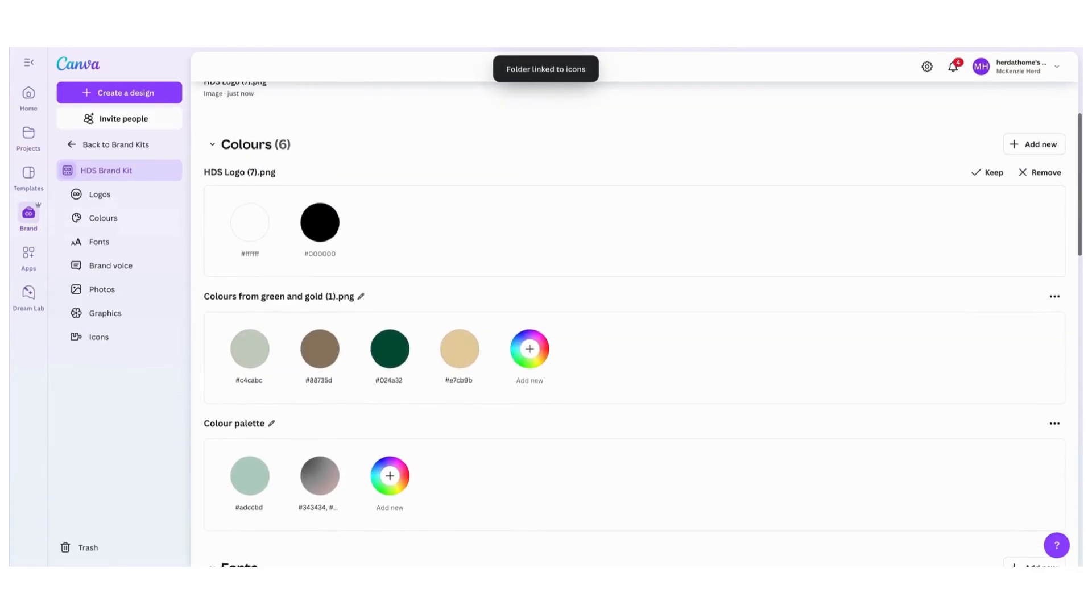
scroll(642, 325, "up", 1)
scroll(642, 324, "down", 15)
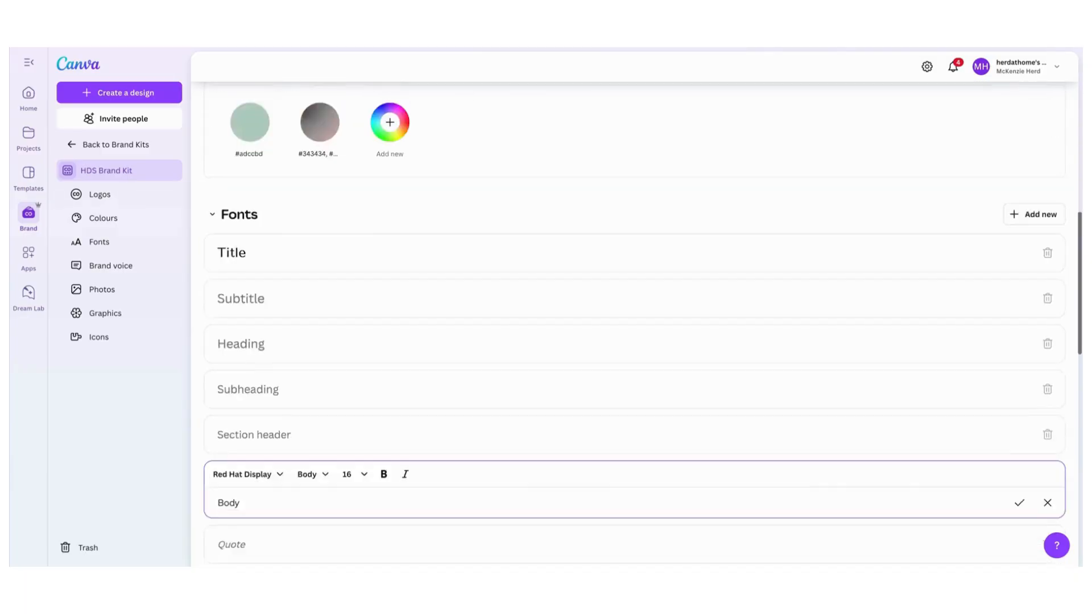
scroll(643, 324, "down", 5)
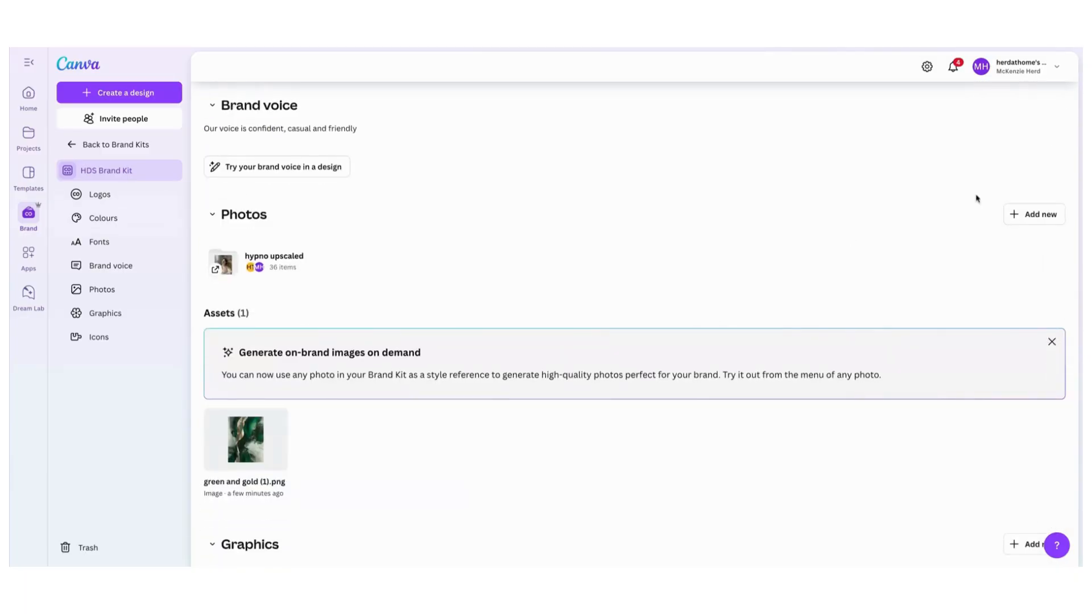
left_click(1042, 215)
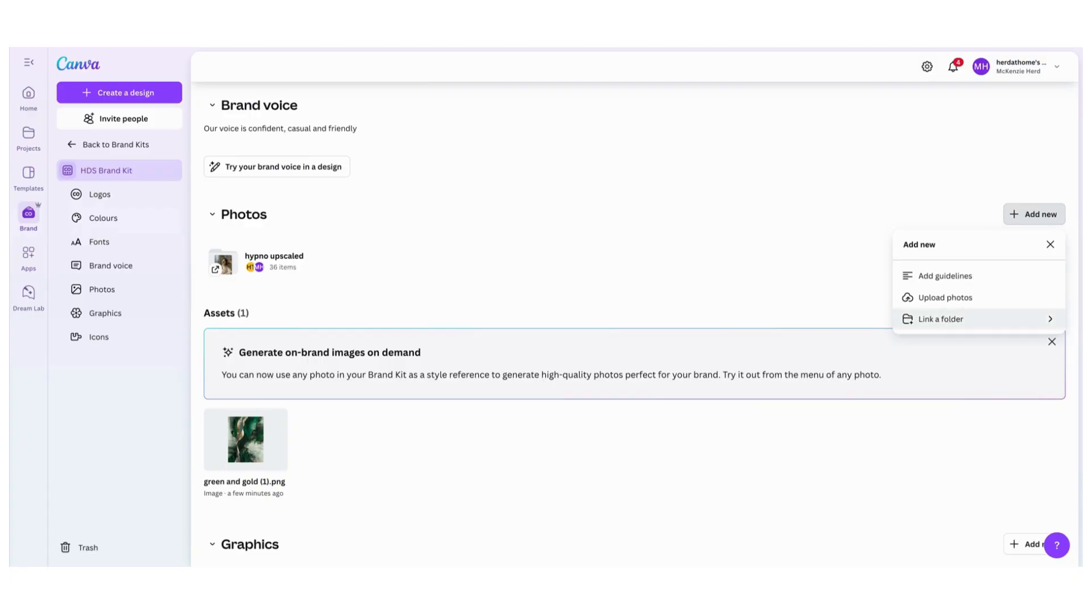
left_click(945, 319)
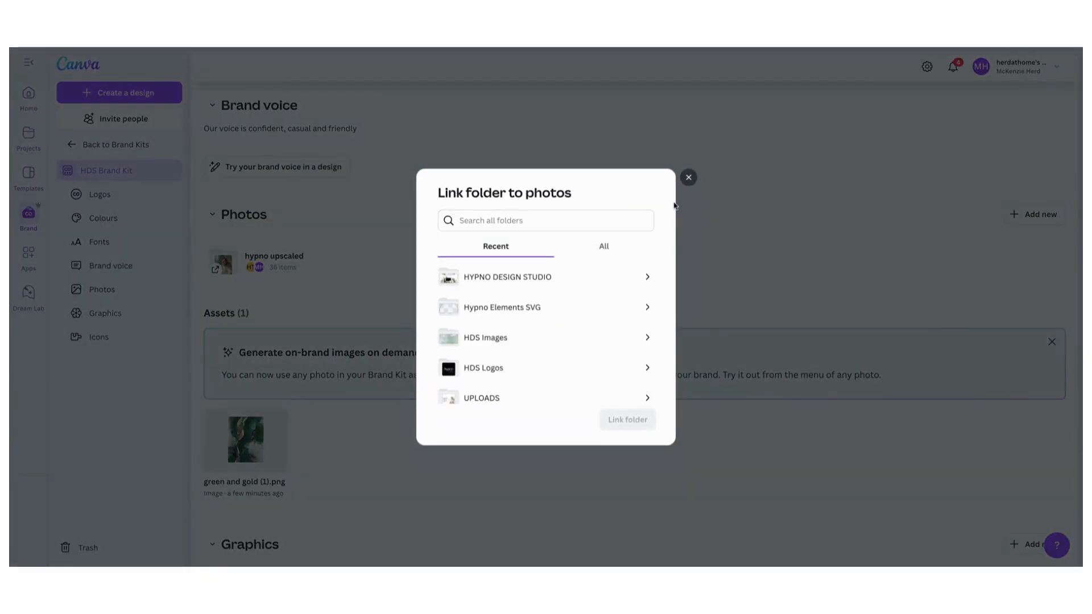
left_click(553, 333)
left_click(628, 406)
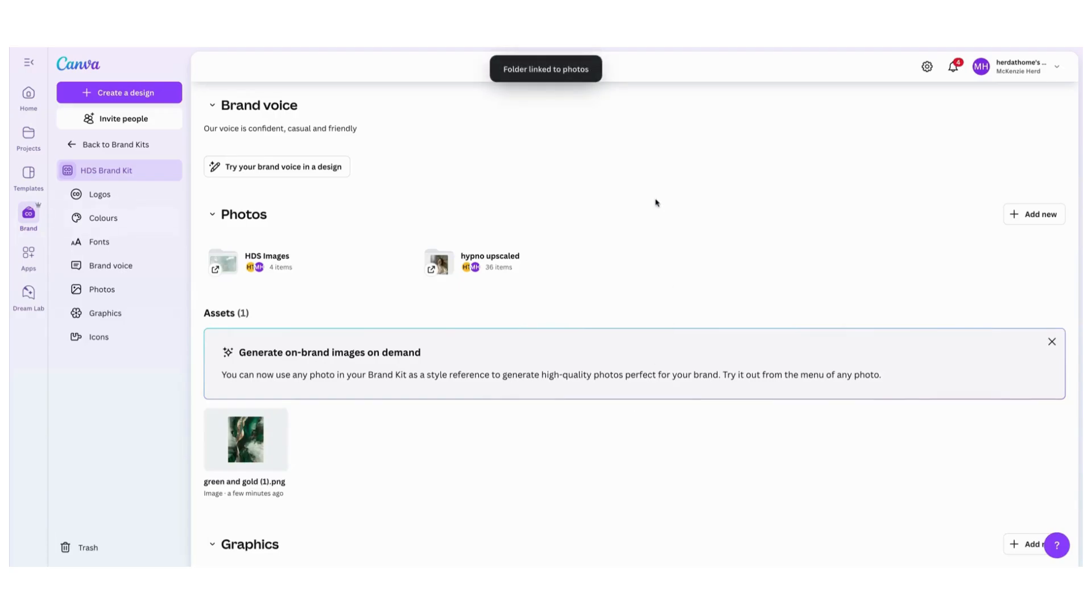
Look at the additional options of the HDS Brand Kit and go to the Projects folder overview
scroll(656, 203, "up", 20)
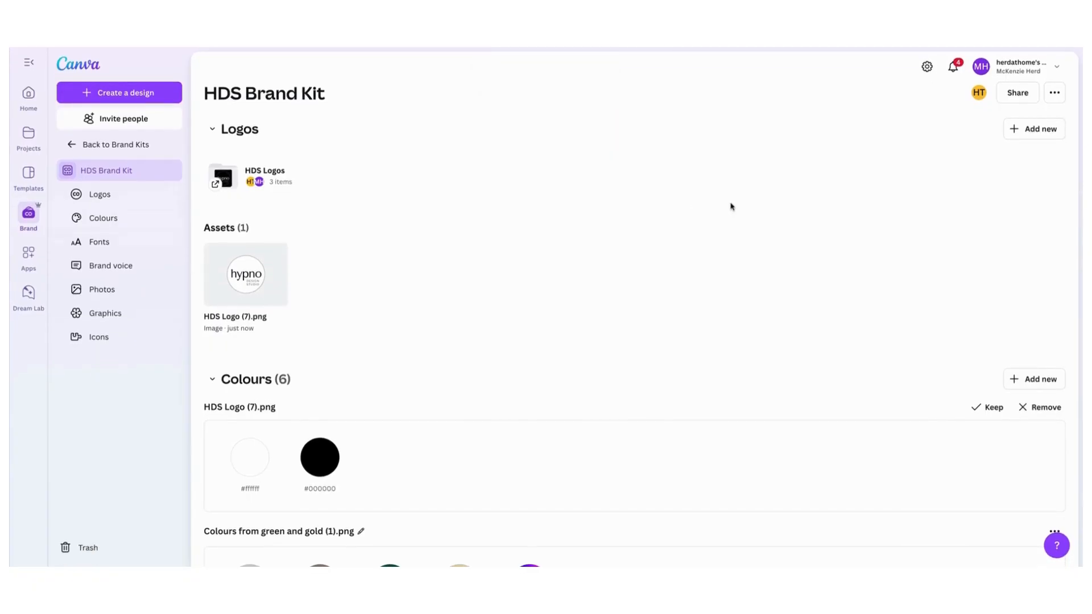
left_click(1053, 93)
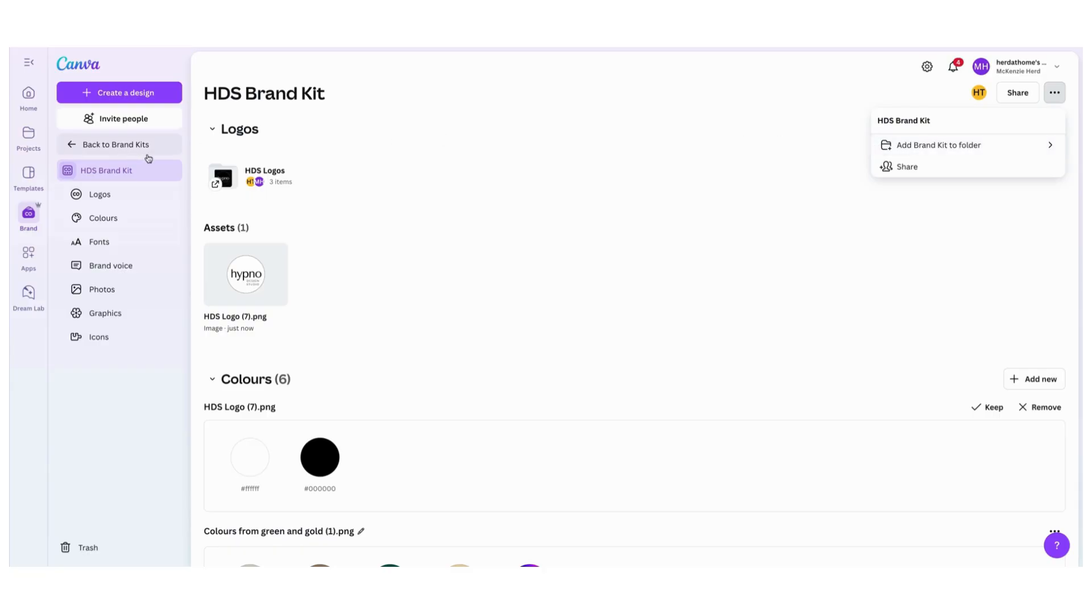
left_click(29, 134)
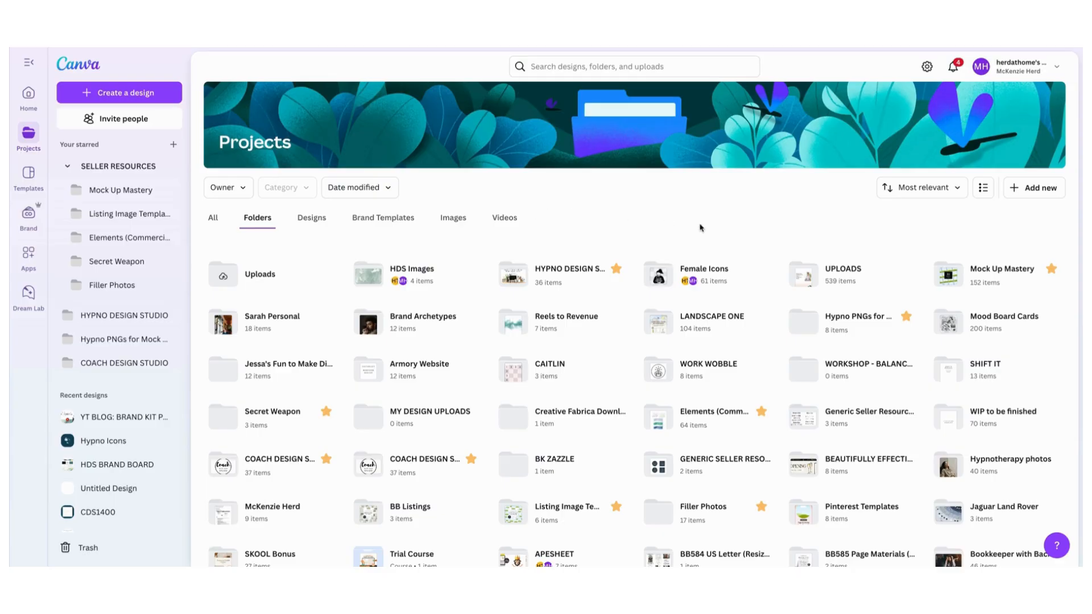
Search the design types for "us letter" and create a custom-size design using the recent 8.5 × 11 in size
left_click(135, 92)
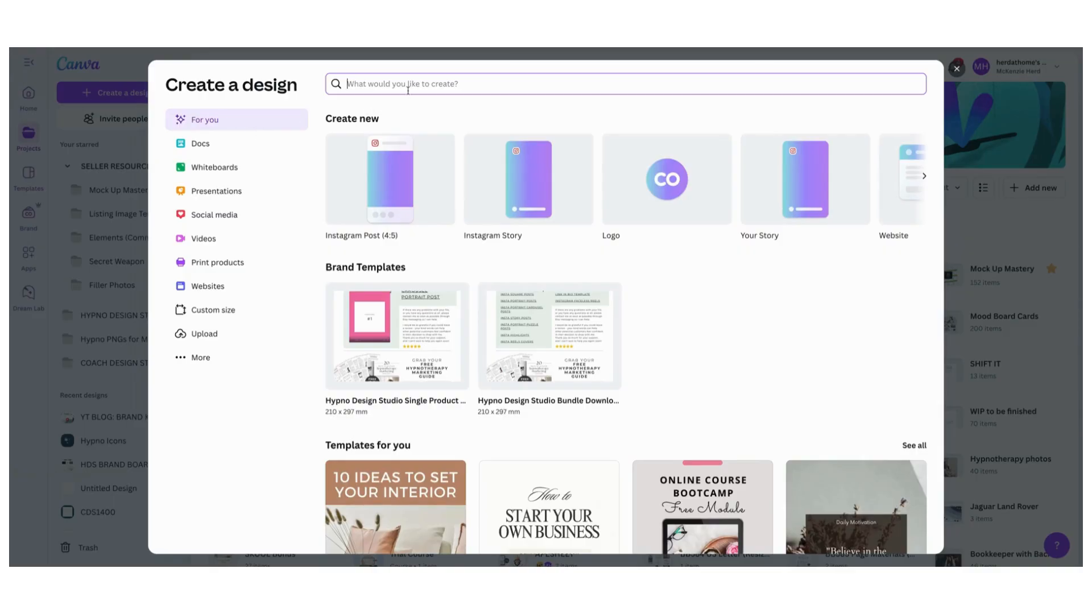
type("us letter")
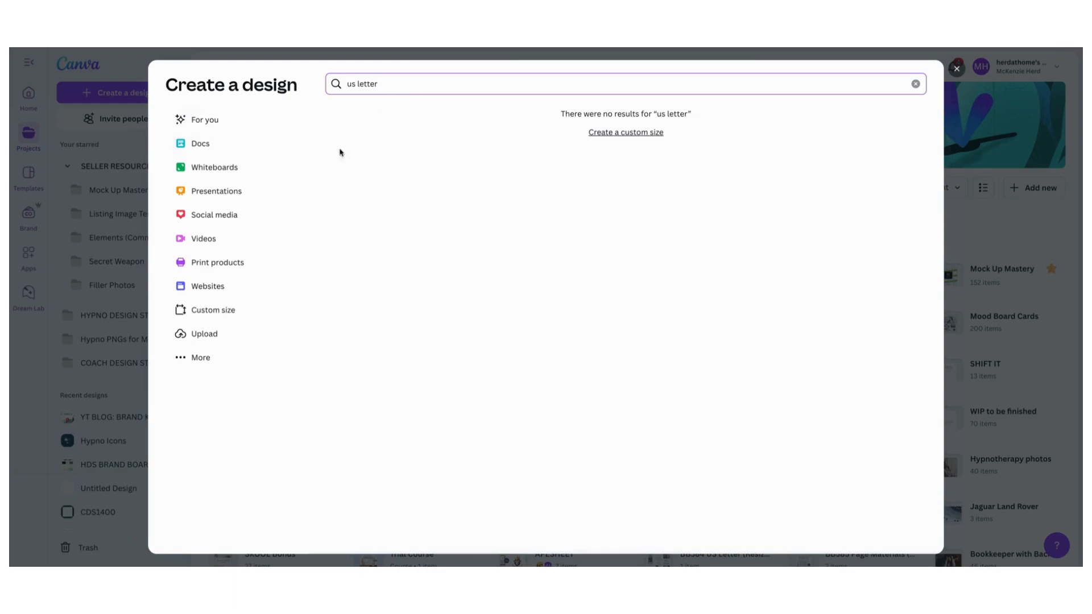
left_click(633, 134)
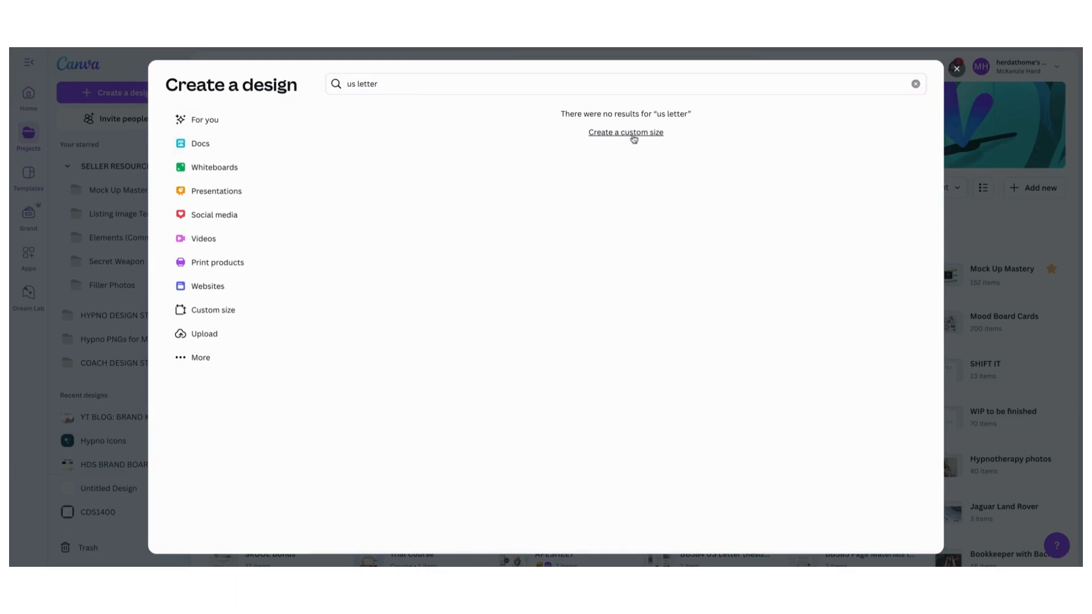
left_click(684, 196)
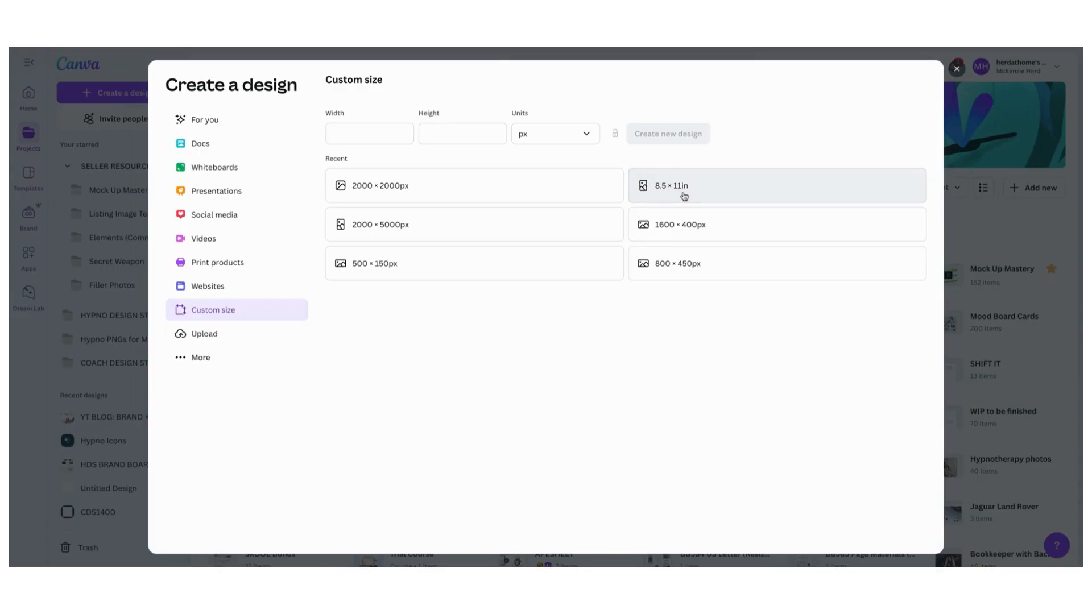